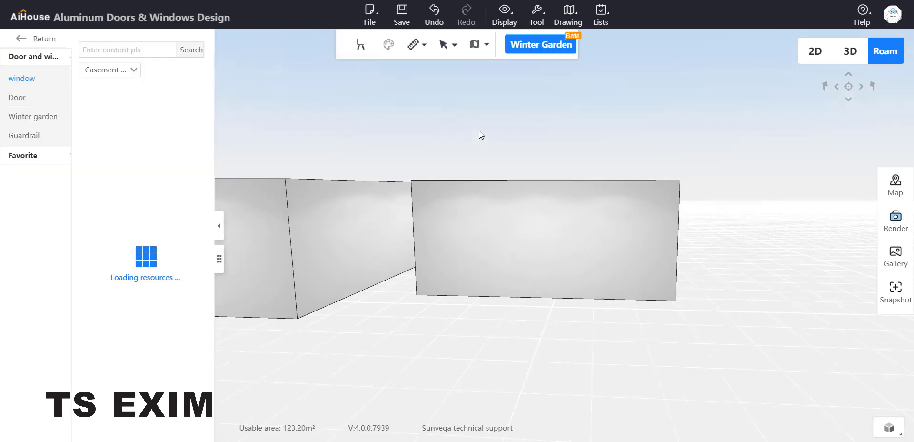
# Step: Open the Winter Garden modeling workspace in Roam view and place an auxiliary line along the right room's front bottom edge
pyautogui.click(553, 56)
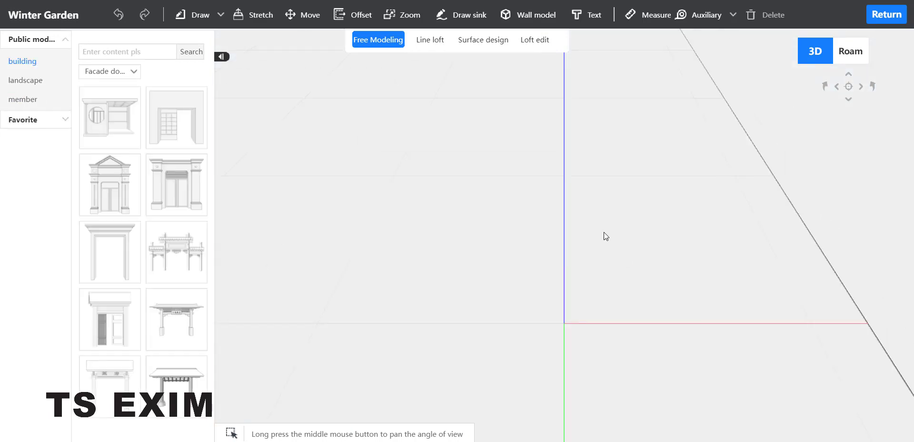
pyautogui.click(855, 53)
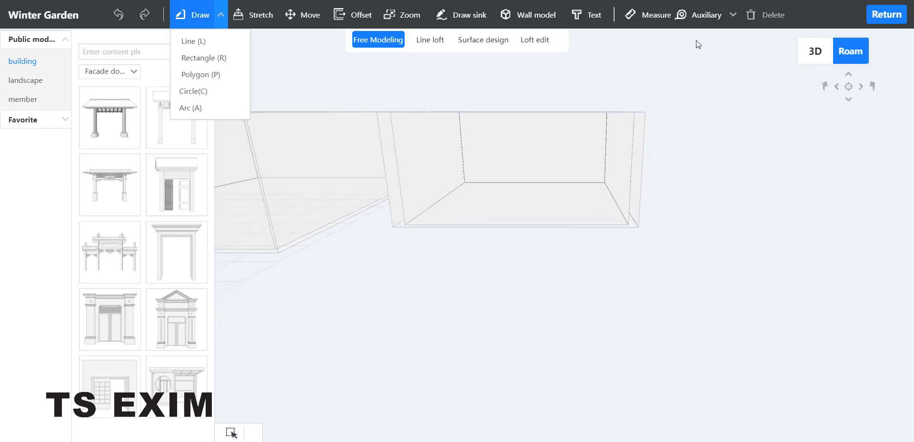
pyautogui.moveTo(710, 16)
pyautogui.click(710, 43)
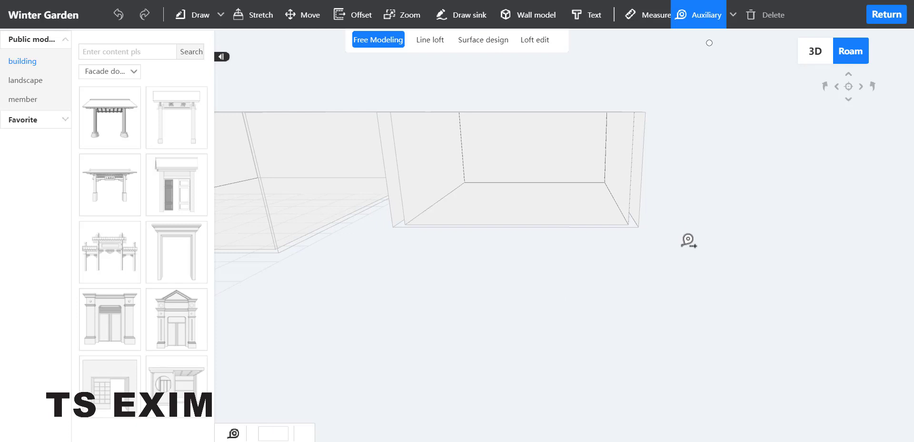
pyautogui.click(638, 227)
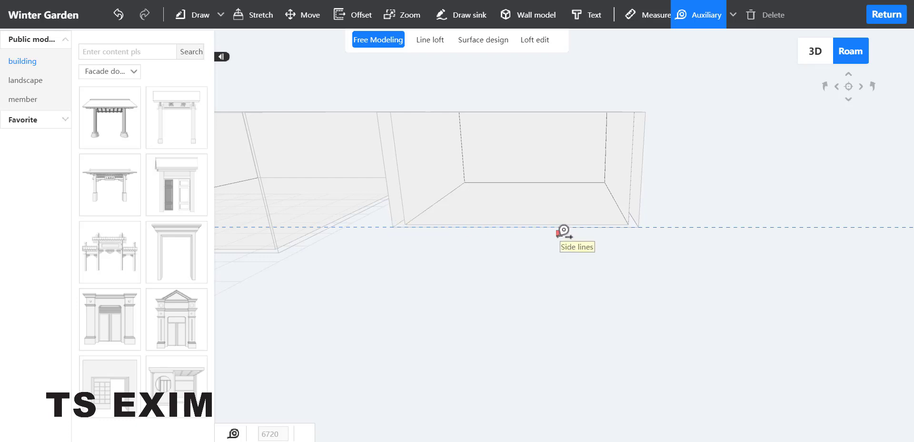
# Step: Add an auxiliary line along the bottom edge of the same room's right side wall, extending forward past the front corner
pyautogui.press('e')
pyautogui.press('d')
pyautogui.press('d')
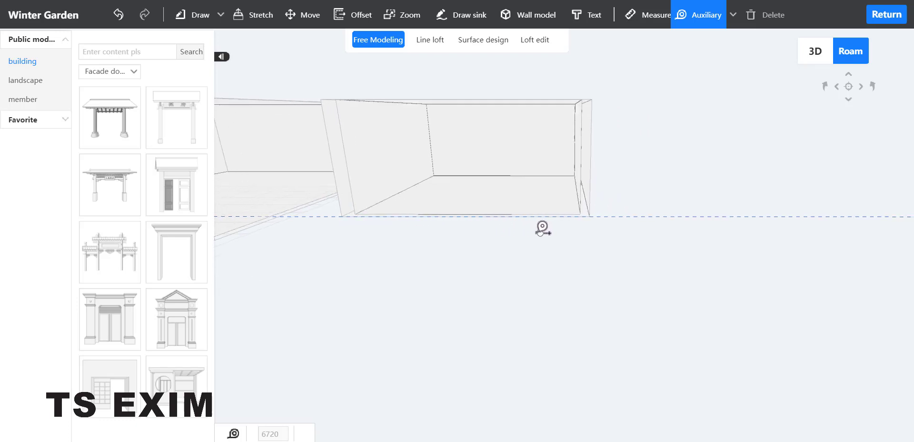
pyautogui.click(511, 174)
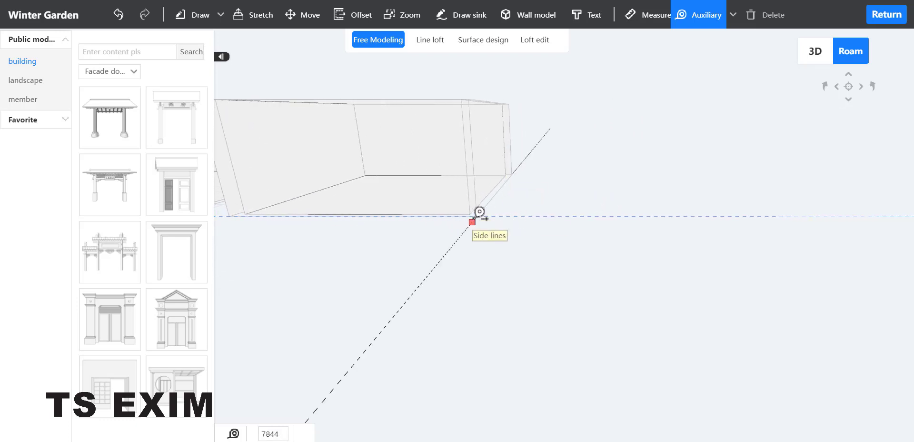
pyautogui.click(476, 215)
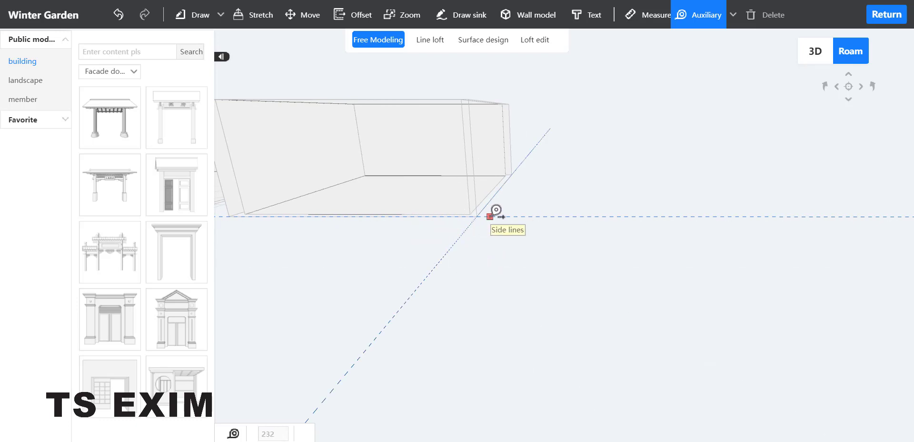
# Step: Create an auxiliary line parallel to the room's front edge line, offset 3000 outward
pyautogui.click(481, 245)
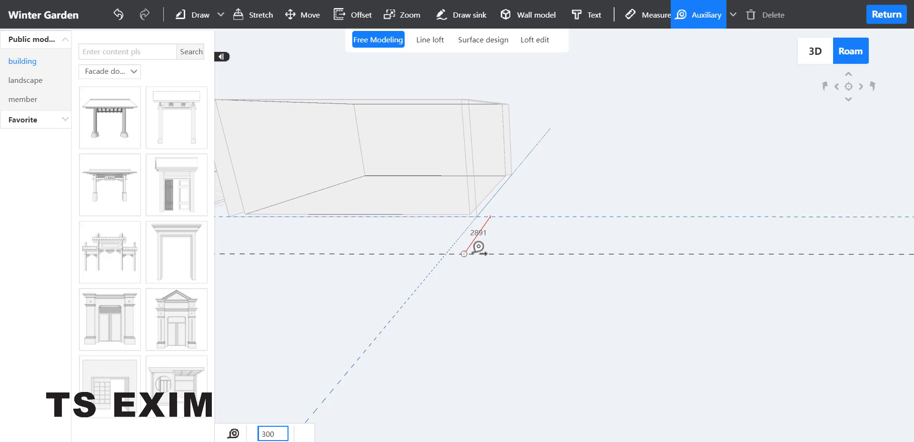
pyautogui.press('Return')
pyautogui.press('Escape')
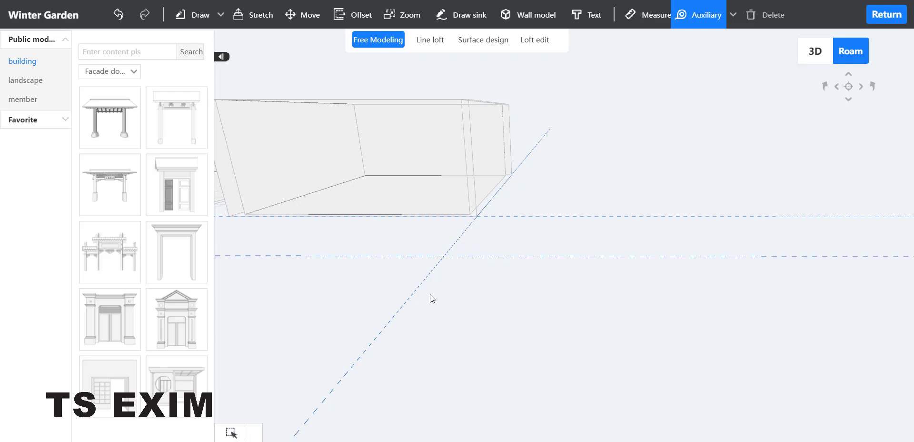
# Step: Add an auxiliary line along the bottom edge of the room's left side wall, crossing both front auxiliary lines
pyautogui.moveTo(430, 294); pyautogui.dragTo(673, 331, button='middle')
pyautogui.moveTo(538, 335); pyautogui.dragTo(763, 353, button='middle')
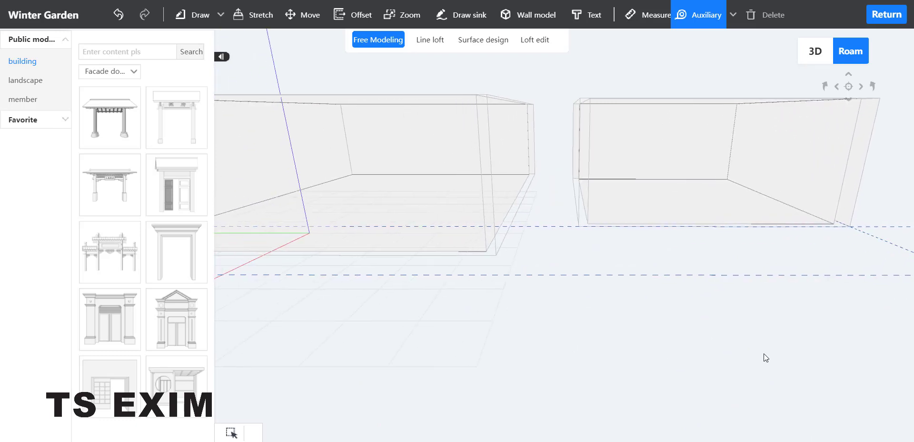
pyautogui.moveTo(698, 23)
pyautogui.click(693, 38)
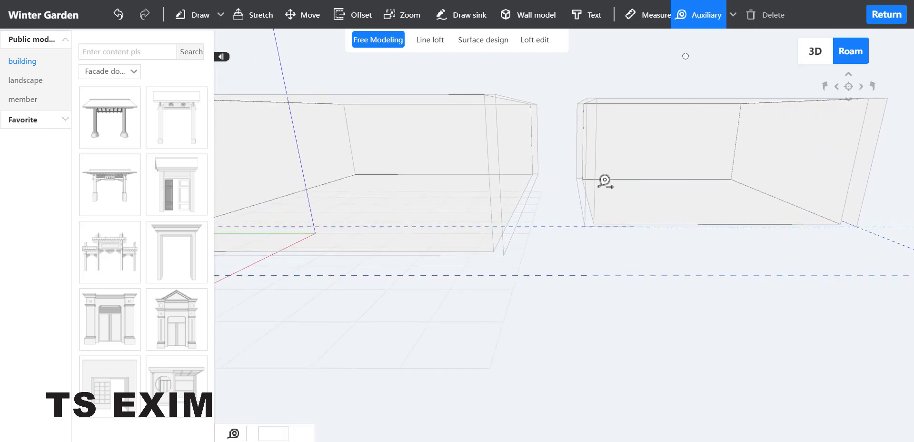
pyautogui.click(585, 225)
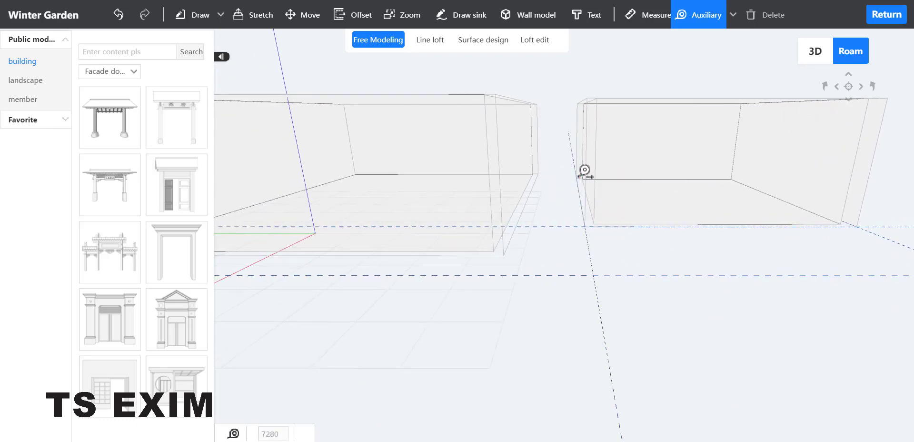
pyautogui.click(582, 267)
pyautogui.scroll(-1, 652, 321)
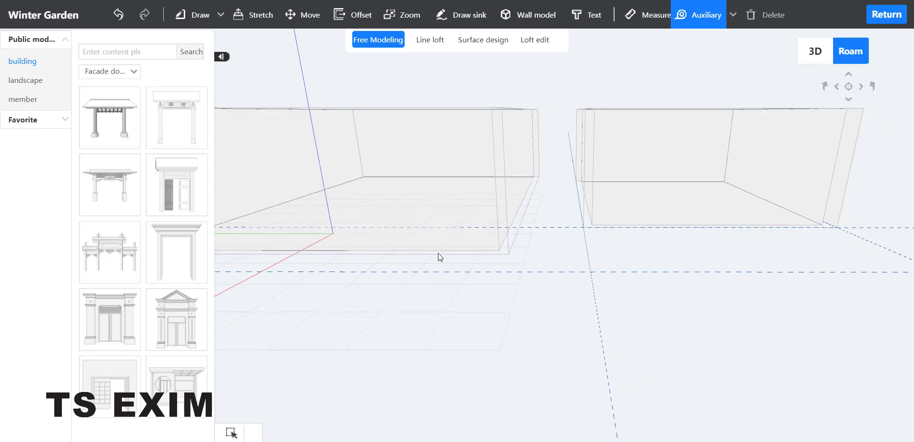
# Step: Draw a 3000 by 6720 rectangle on the ground in front of the room, between the auxiliary line intersections
pyautogui.moveTo(435, 296); pyautogui.dragTo(313, 287, button='middle')
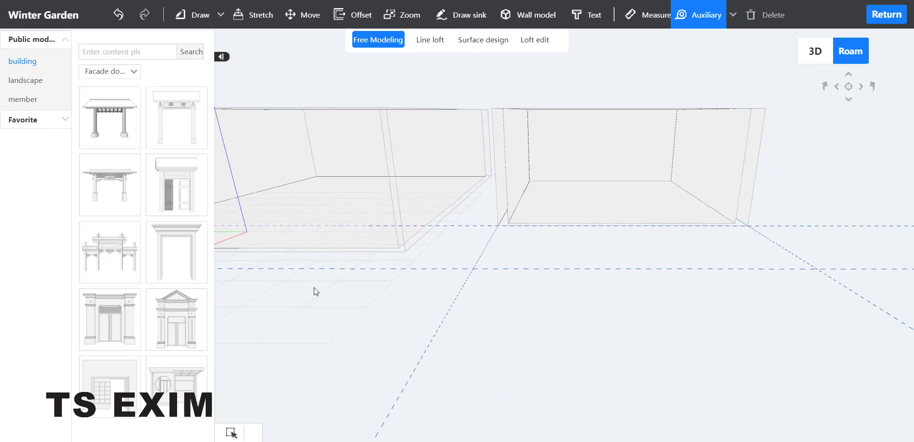
pyautogui.click(206, 19)
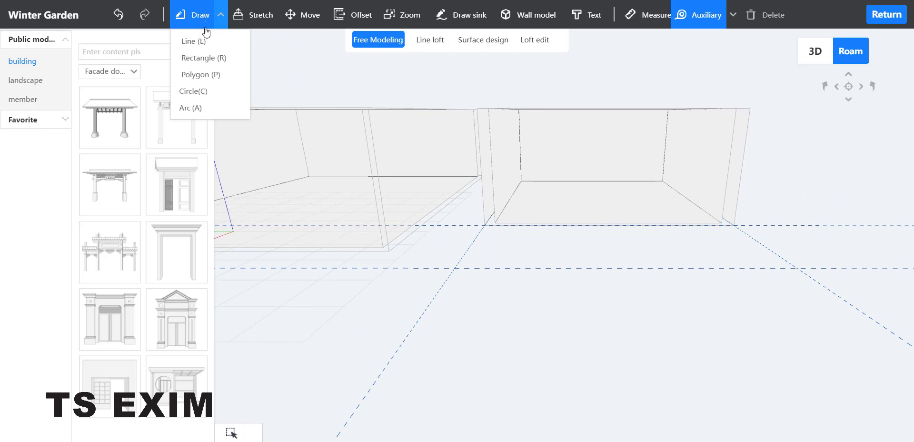
pyautogui.click(204, 58)
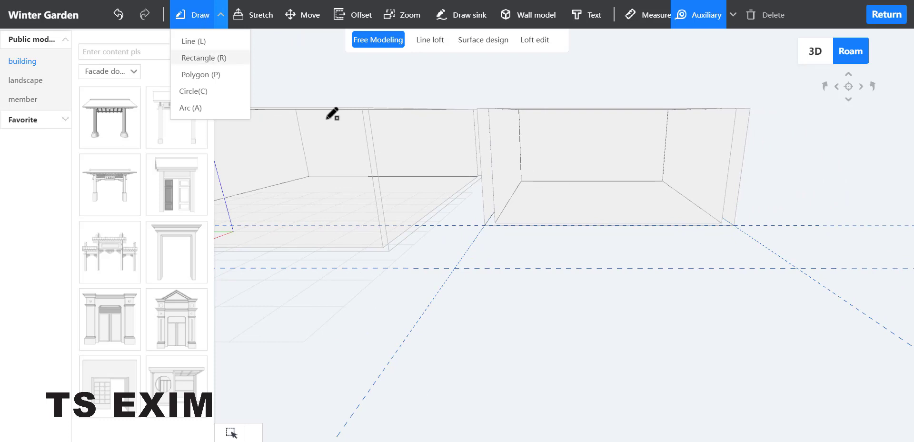
pyautogui.click(484, 223)
pyautogui.click(798, 267)
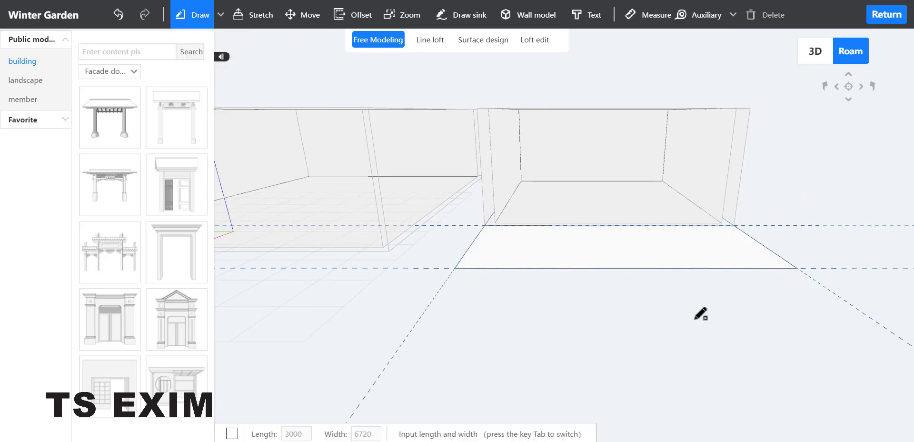
pyautogui.press('Escape')
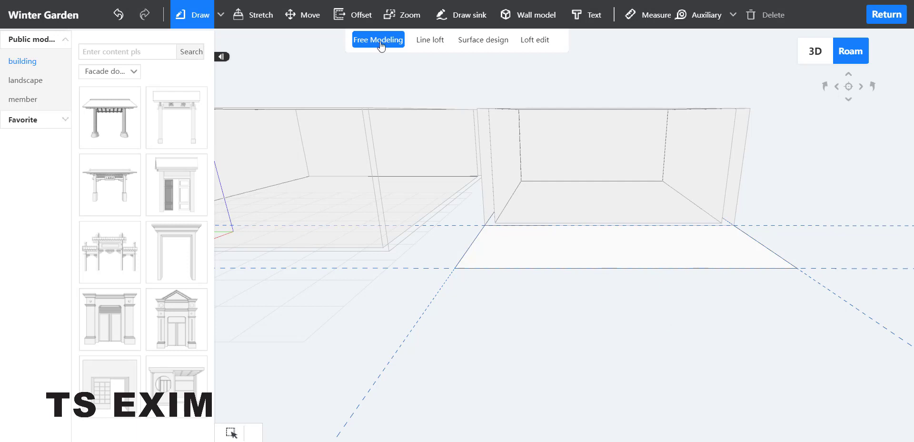
# Step: Stretch the ground rectangle upward by 3000 into a solid box
pyautogui.click(257, 15)
pyautogui.click(540, 244)
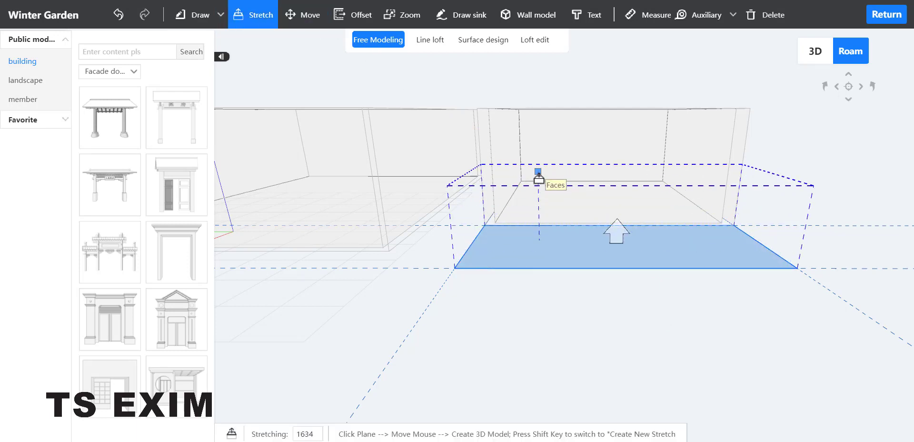
pyautogui.write('3000')
pyautogui.press('Return')
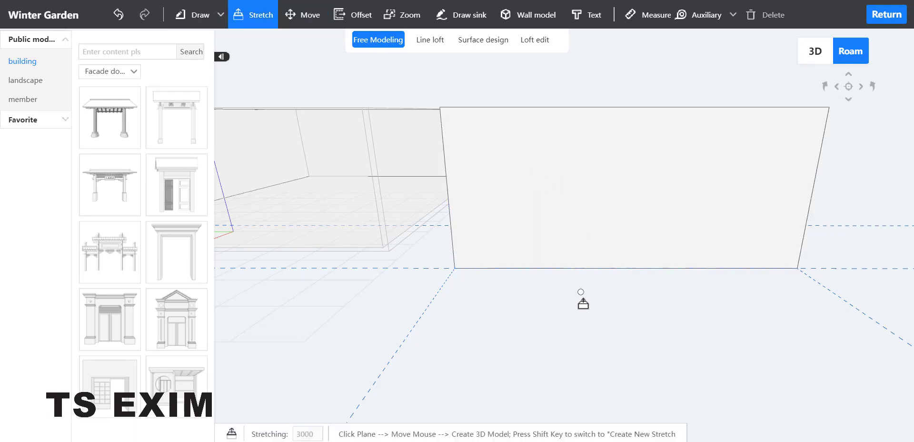
pyautogui.press('Escape')
# Step: Offset the outline of the box's front face inward by 240
pyautogui.press('q')
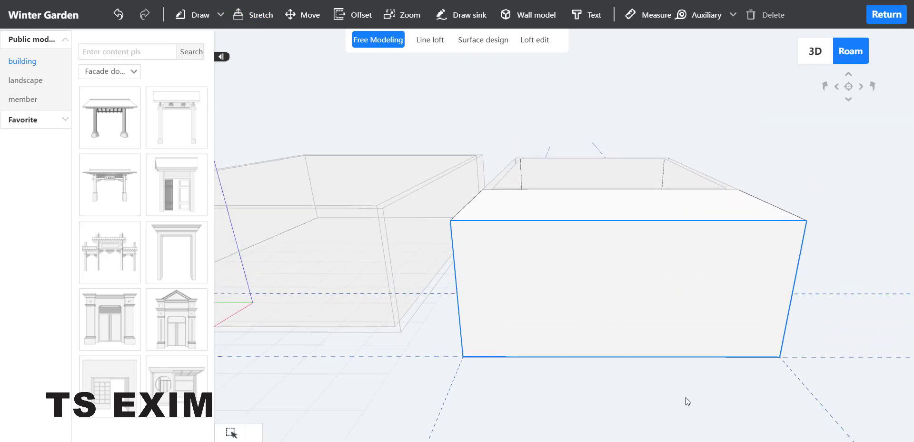
pyautogui.press('s')
pyautogui.press('d')
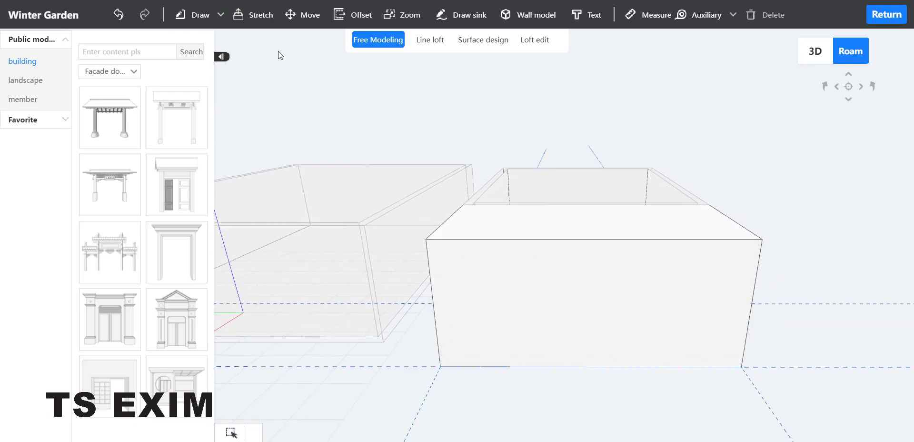
pyautogui.click(352, 14)
pyautogui.click(546, 295)
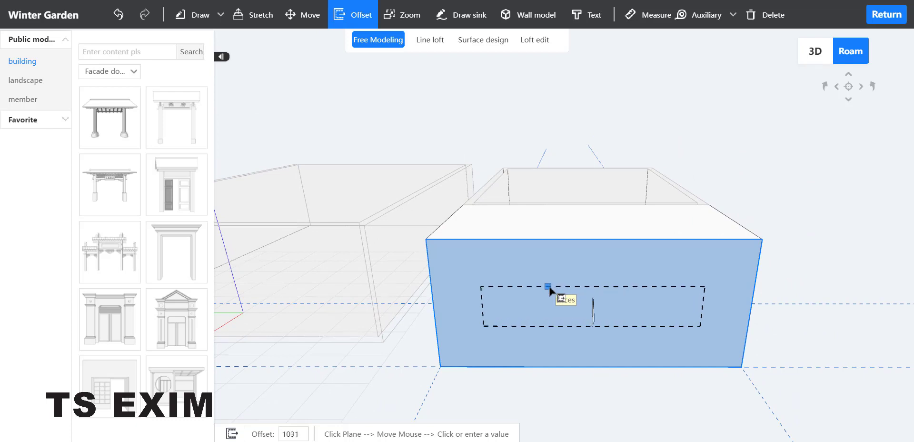
pyautogui.press('Return')
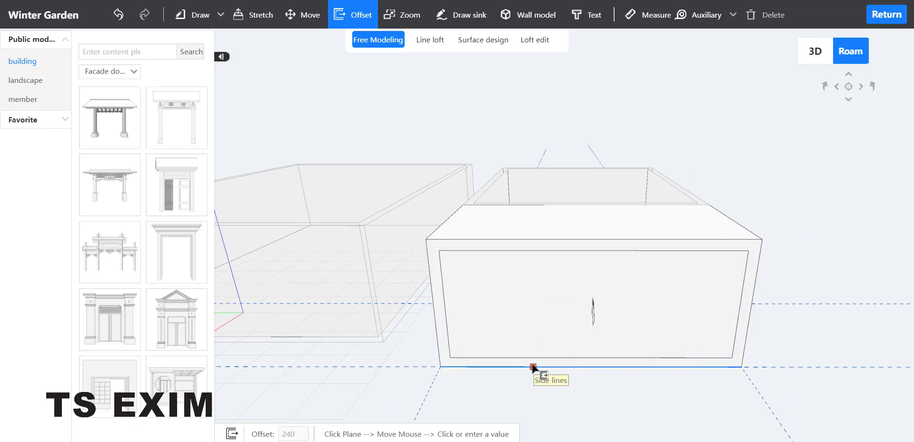
# Step: Offset the outline of the box's right side face inward by 240
pyautogui.press('d')
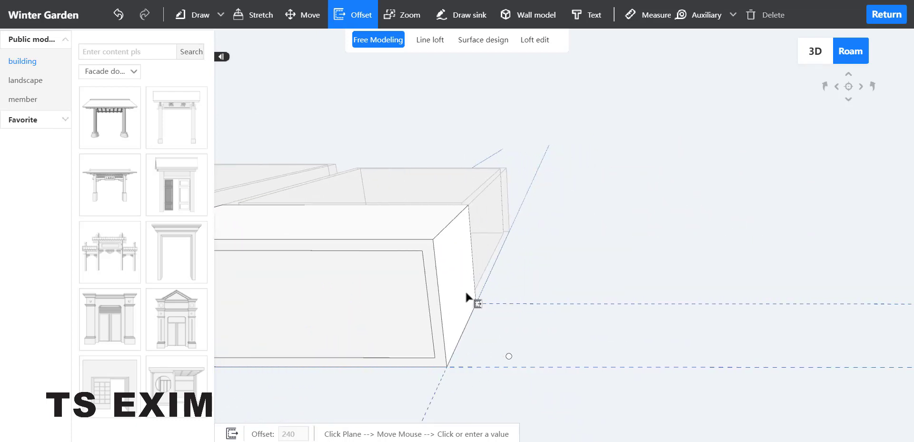
pyautogui.click(411, 253)
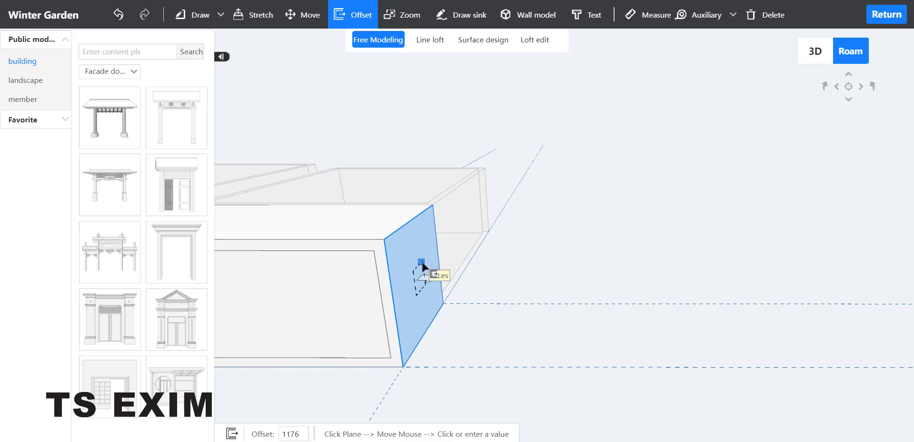
pyautogui.press('Return')
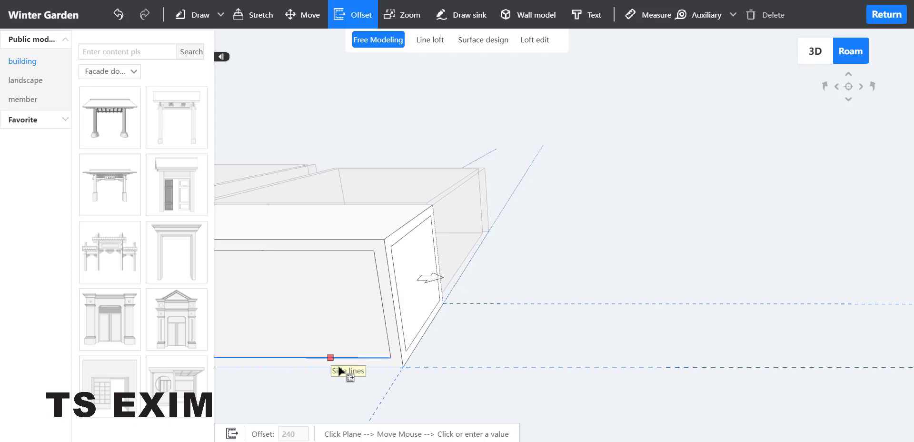
pyautogui.press('Escape')
pyautogui.click(404, 276)
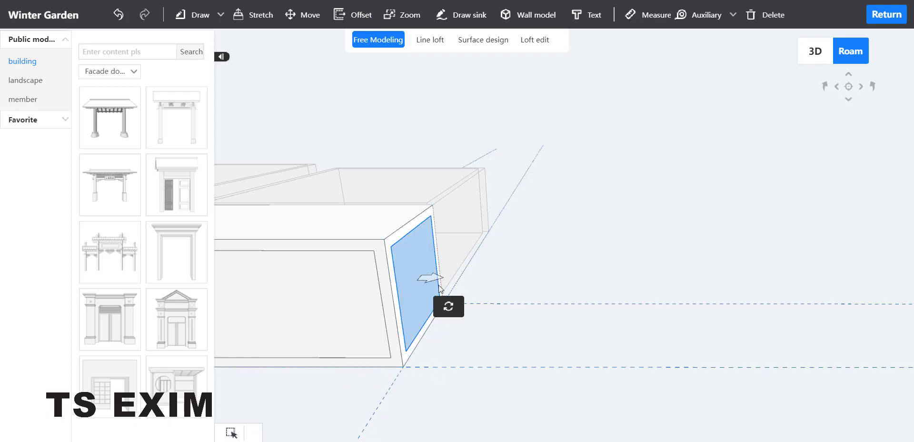
pyautogui.press('Escape')
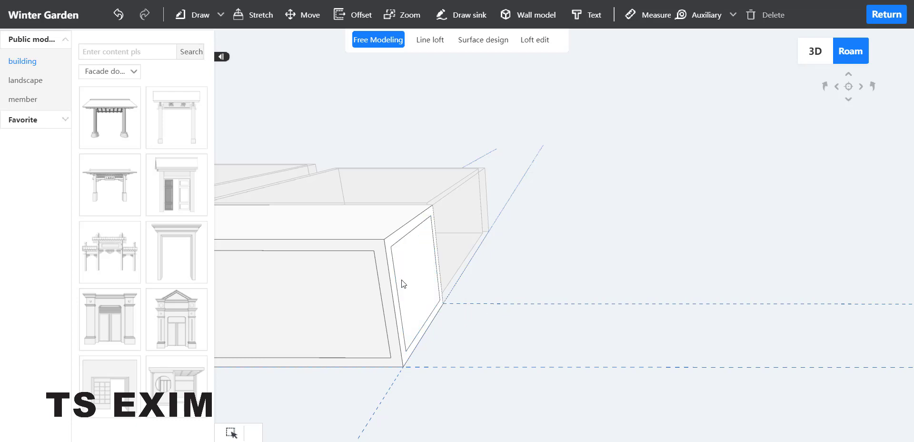
pyautogui.click(403, 277)
pyautogui.click(409, 398)
pyautogui.moveTo(409, 398); pyautogui.dragTo(484, 392)
pyautogui.click(415, 311)
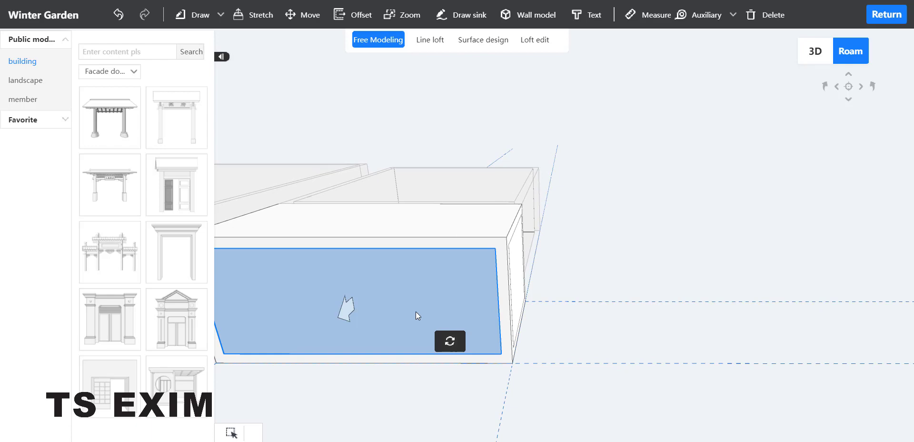
pyautogui.click(347, 310)
pyautogui.click(360, 304)
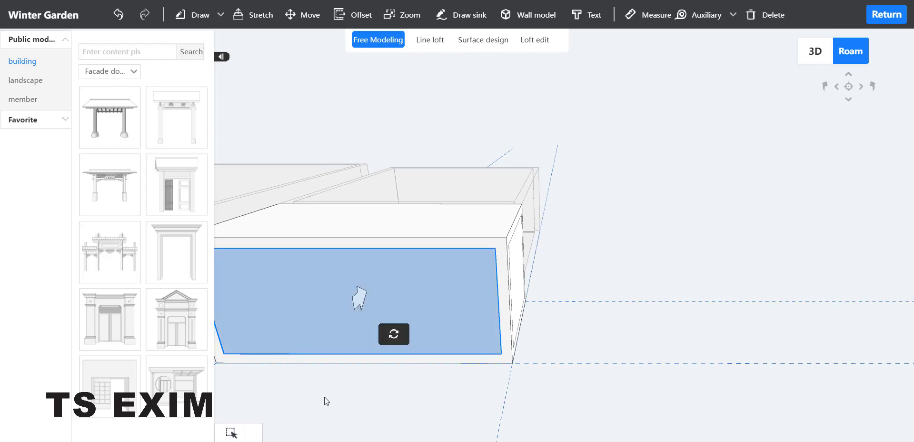
# Step: Offset the outline of the box's left side face inward by 240
pyautogui.moveTo(324, 396); pyautogui.dragTo(675, 359)
pyautogui.click(617, 251)
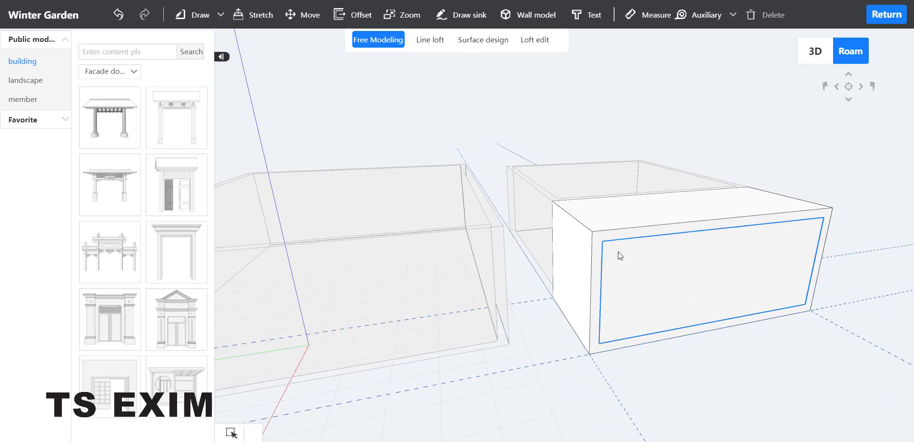
pyautogui.click(353, 15)
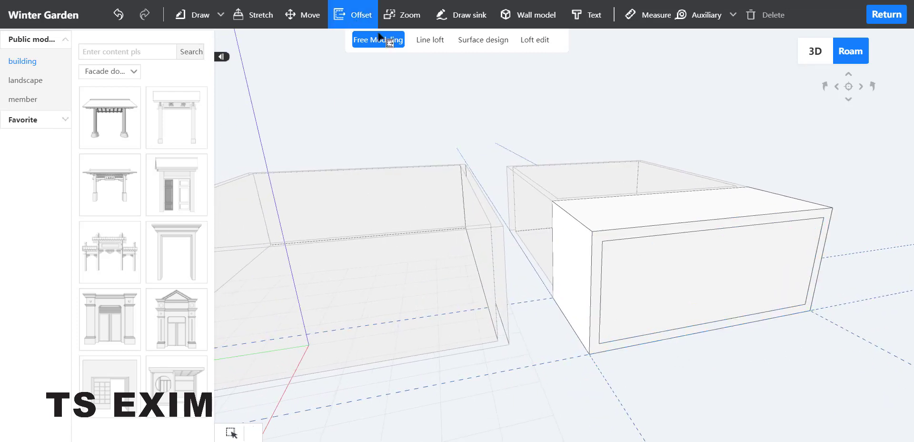
pyautogui.click(570, 244)
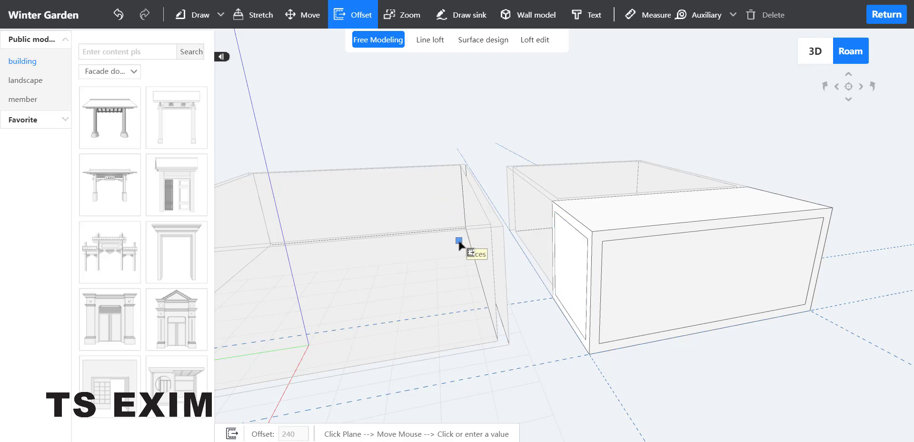
pyautogui.press('Escape')
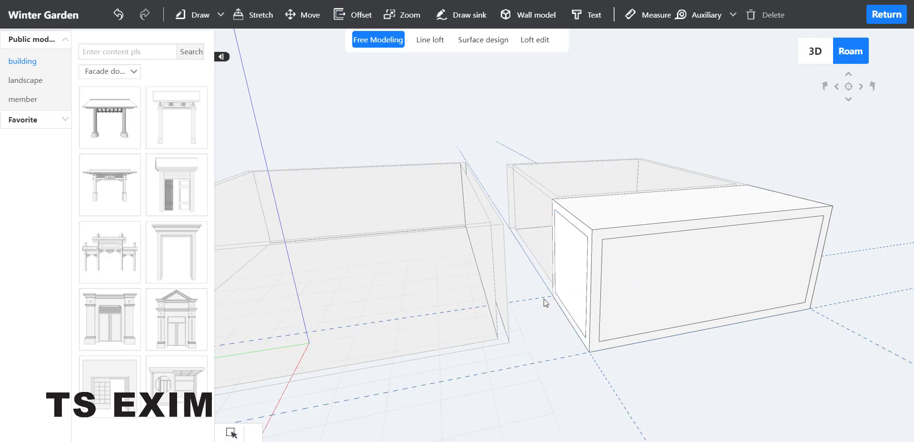
# Step: Set the inset panel on the box's front face as a Facade surface using Surface design
pyautogui.click(570, 271)
pyautogui.moveTo(530, 350); pyautogui.dragTo(329, 352, button='right')
pyautogui.moveTo(633, 376); pyautogui.dragTo(558, 376, button='right')
pyautogui.moveTo(558, 376); pyautogui.dragTo(498, 130)
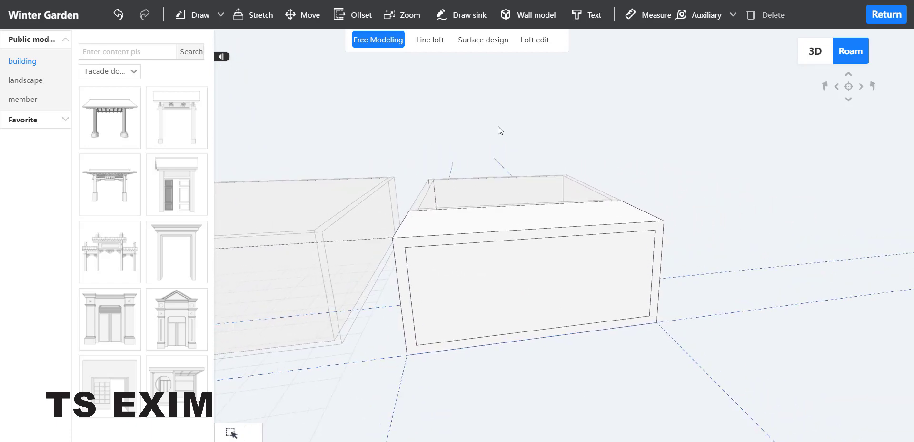
pyautogui.click(483, 40)
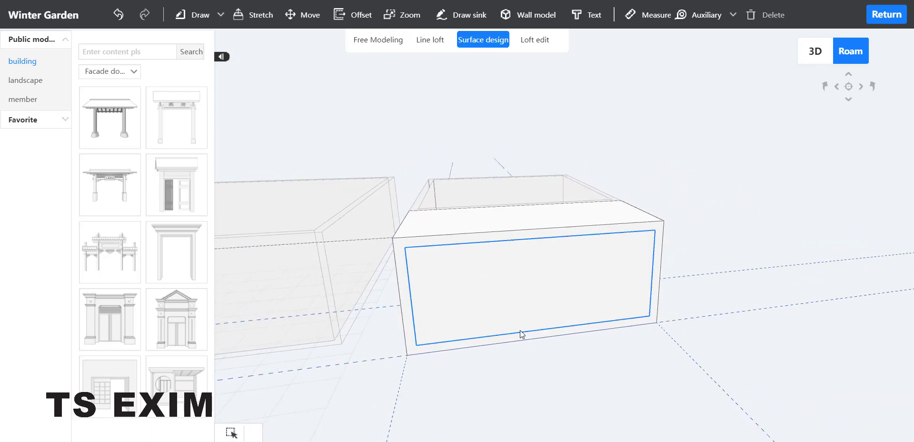
pyautogui.click(533, 292)
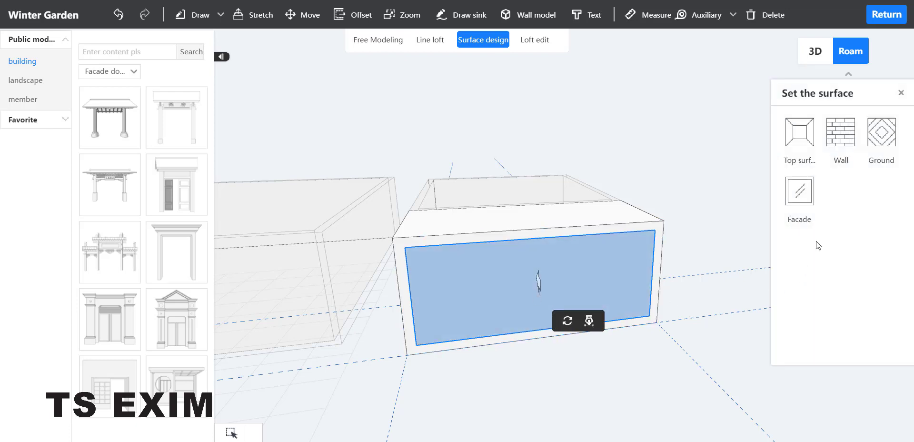
pyautogui.click(799, 191)
# Step: Set the inset panel on the box's left side face as a Facade surface
pyautogui.press('a')
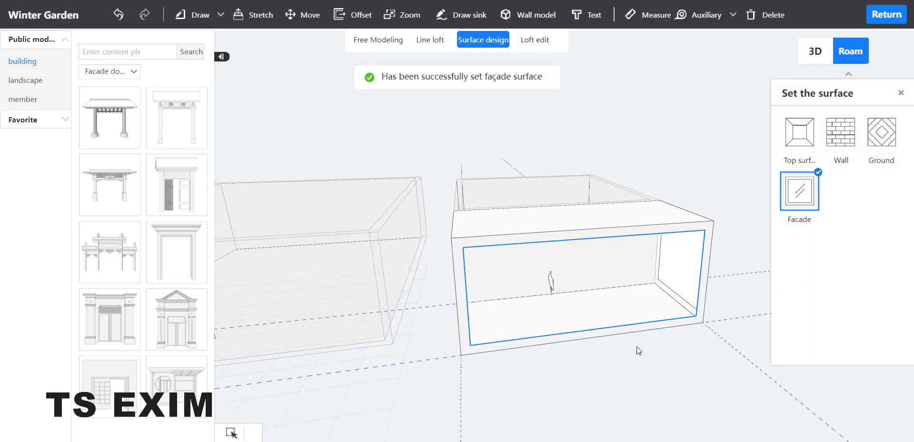
pyautogui.click(540, 275)
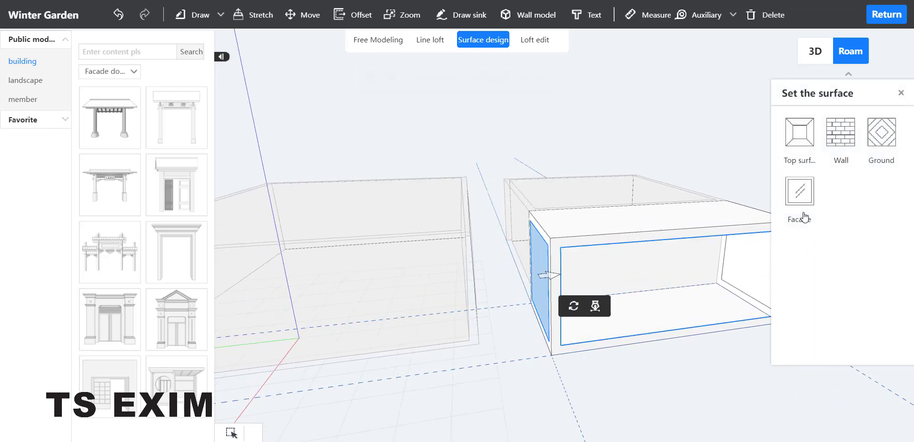
pyautogui.click(799, 195)
# Step: Set the inset panel on the box's right side face as a Facade surface
pyautogui.press('d')
pyautogui.press('d')
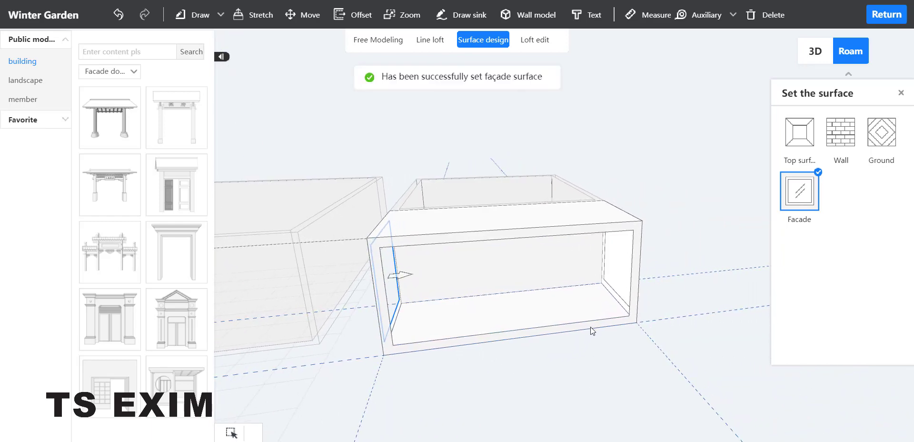
pyautogui.moveTo(624, 300); pyautogui.dragTo(520, 293)
pyautogui.press('d')
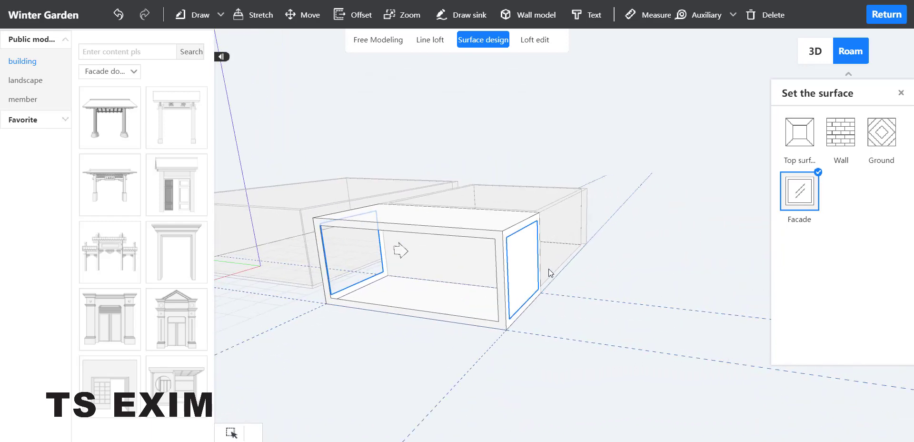
pyautogui.click(505, 269)
pyautogui.click(803, 199)
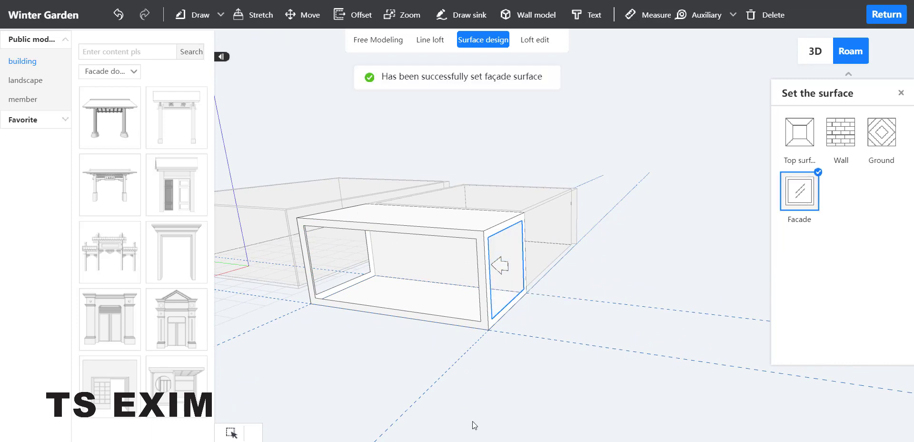
# Step: Open the custom door and window design for the front facade surface
pyautogui.moveTo(546, 393); pyautogui.dragTo(423, 395)
pyautogui.press('a')
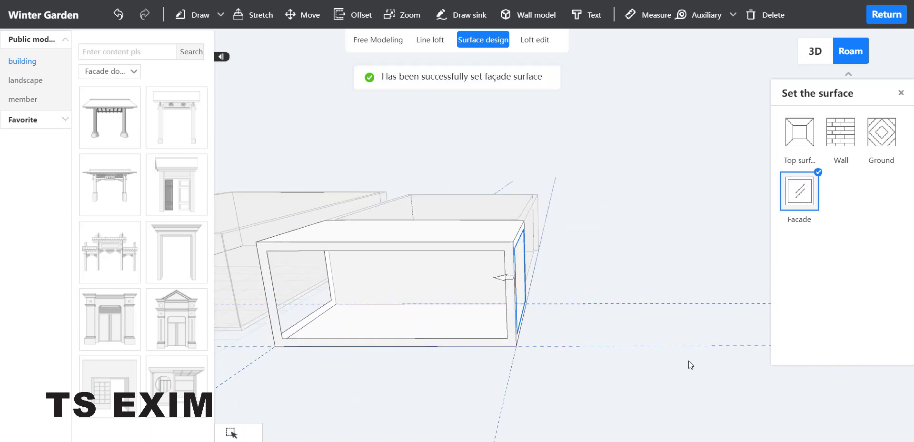
pyautogui.click(750, 360)
pyautogui.press('w')
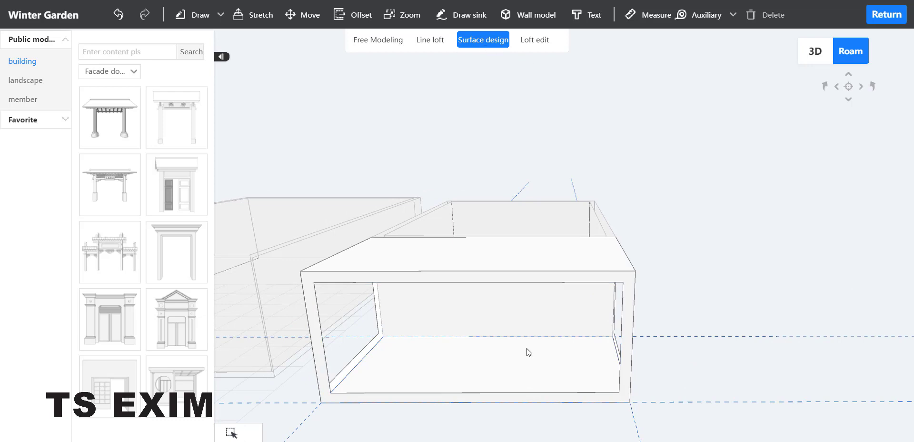
pyautogui.click(487, 337)
pyautogui.press('e')
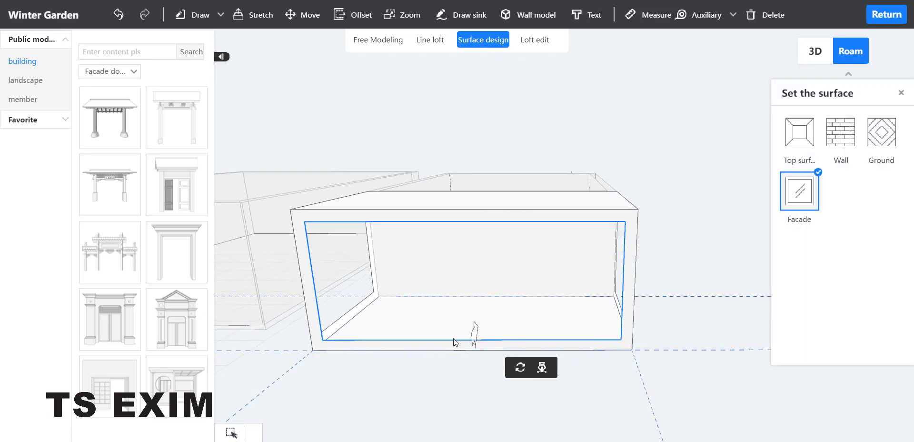
pyautogui.click(542, 366)
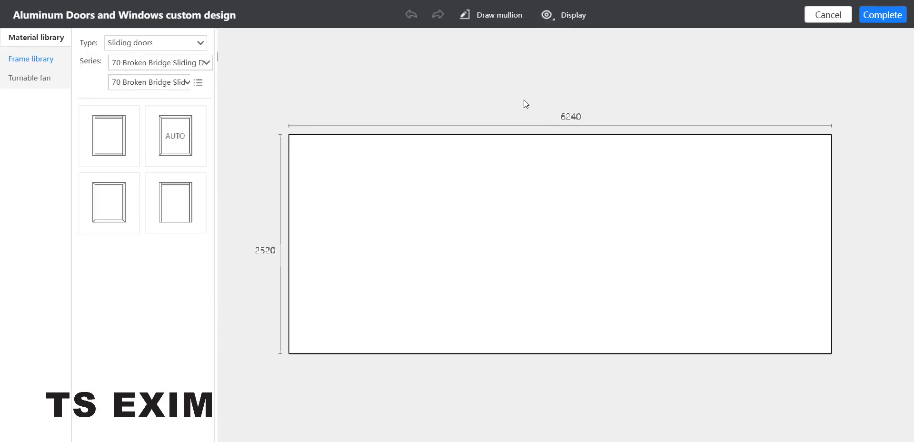
# Step: Place an AUTO frame of type Casement Window in the opening and narrow it from the right to about 1829 wide
pyautogui.click(189, 42)
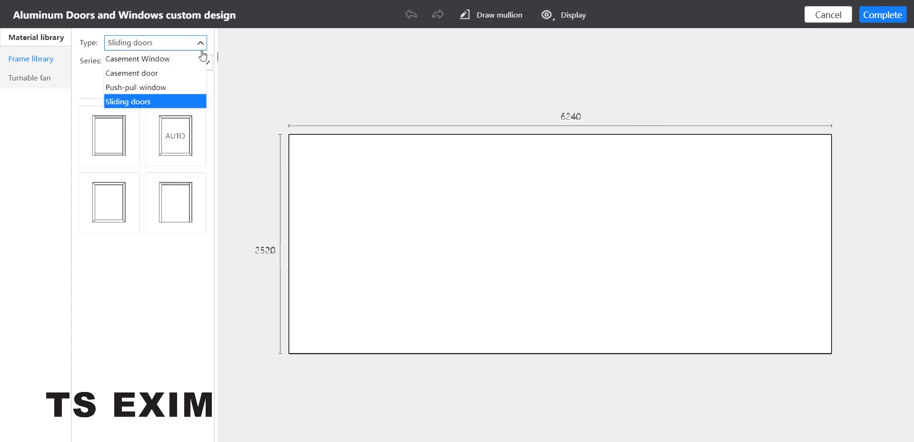
pyautogui.click(179, 58)
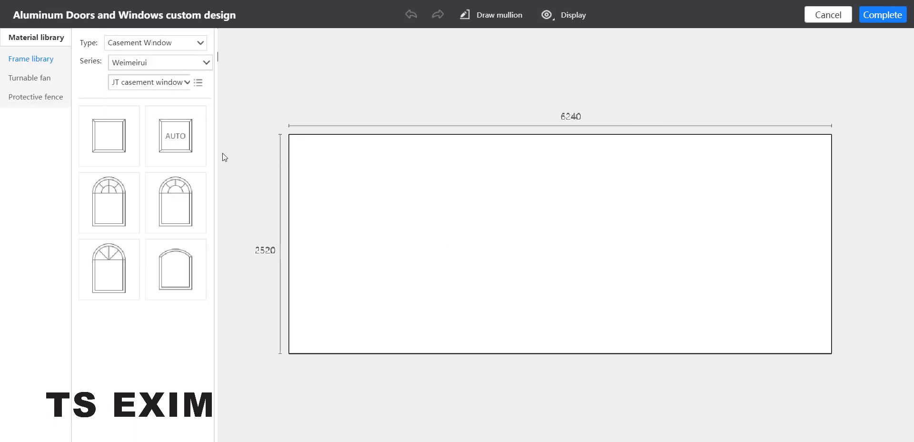
pyautogui.moveTo(185, 137); pyautogui.dragTo(370, 198)
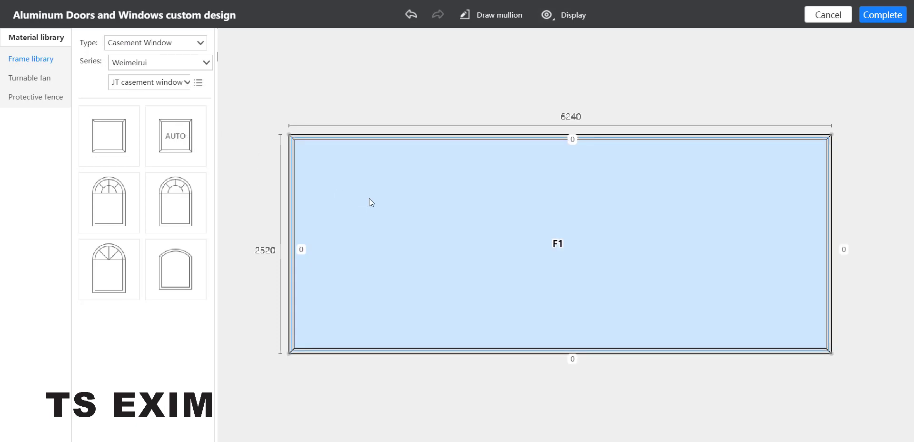
pyautogui.moveTo(824, 209); pyautogui.dragTo(444, 210)
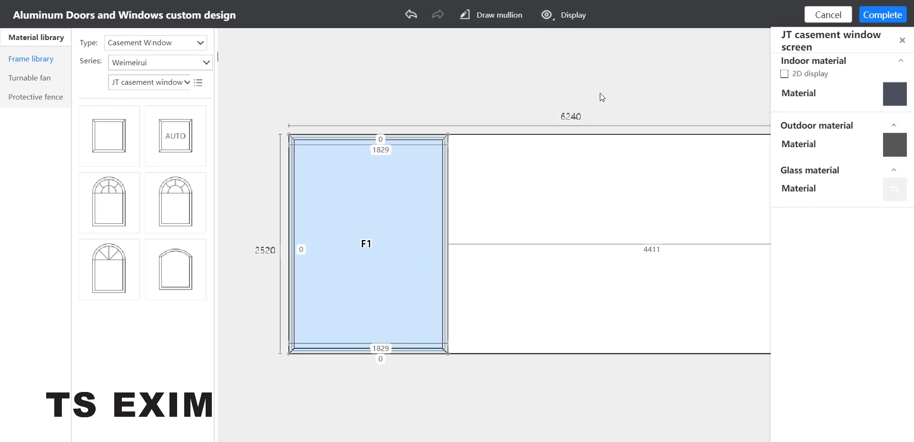
# Step: Try a hand-drawn vertical mullion and a horizontal mullion in the casement frame, and undo both
pyautogui.moveTo(601, 93)
pyautogui.mouseDown()
pyautogui.moveTo(575, 76)
pyautogui.moveTo(510, 71)
pyautogui.moveTo(569, 79)
pyautogui.mouseUp()
pyautogui.click(518, 20)
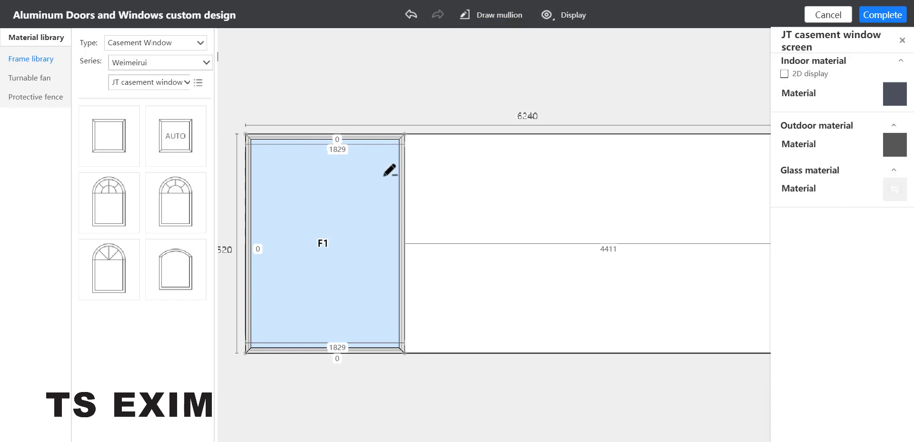
pyautogui.moveTo(314, 138); pyautogui.dragTo(314, 345)
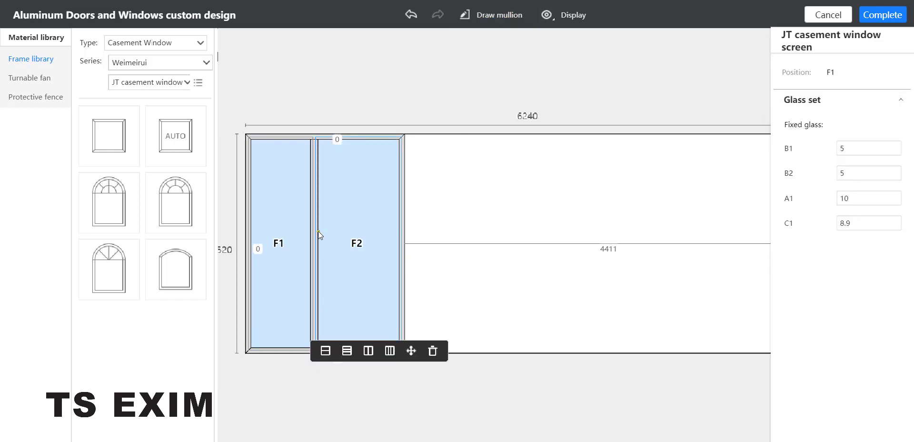
pyautogui.click(316, 230)
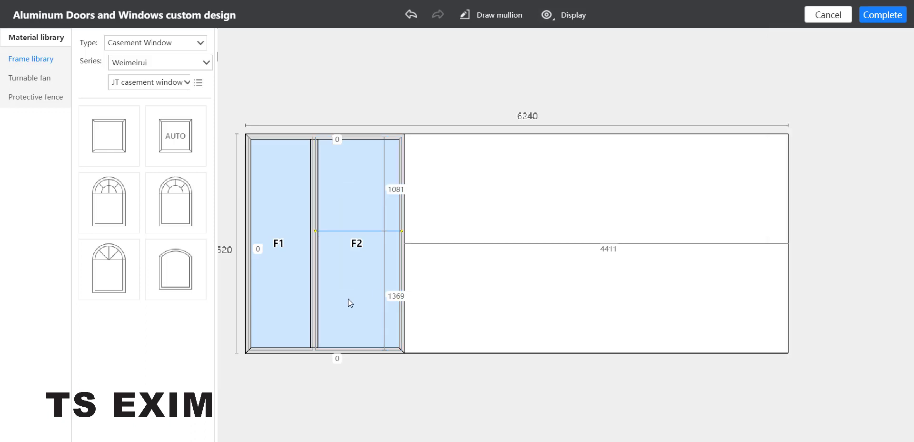
pyautogui.click(396, 228)
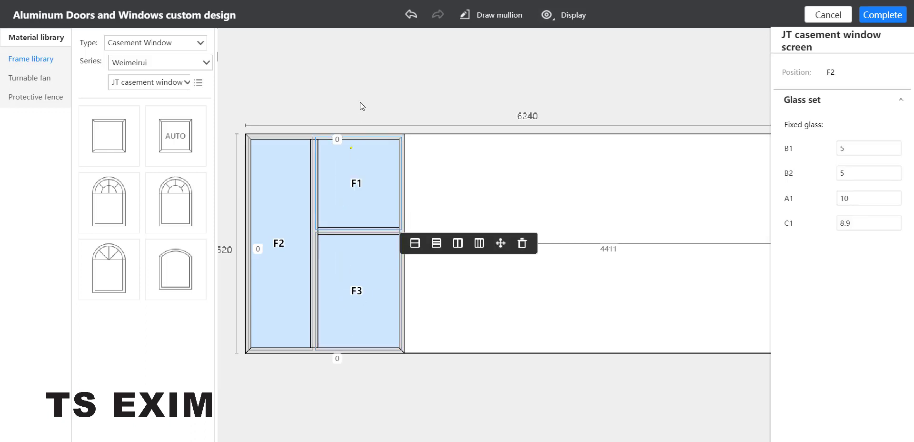
pyautogui.hotkey('ctrl', 'z')
pyautogui.hotkey('ctrl', 'z')
# Step: Split the casement frame into two equal columns and divide each column into three equal rows
pyautogui.click(324, 173)
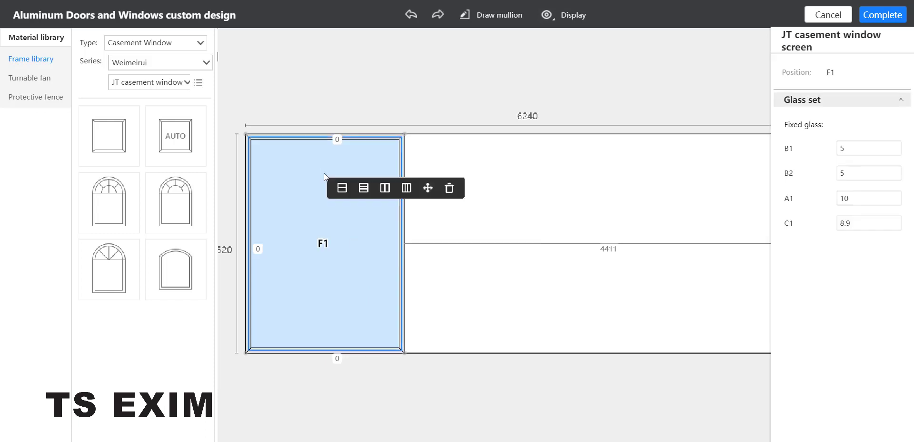
pyautogui.click(389, 190)
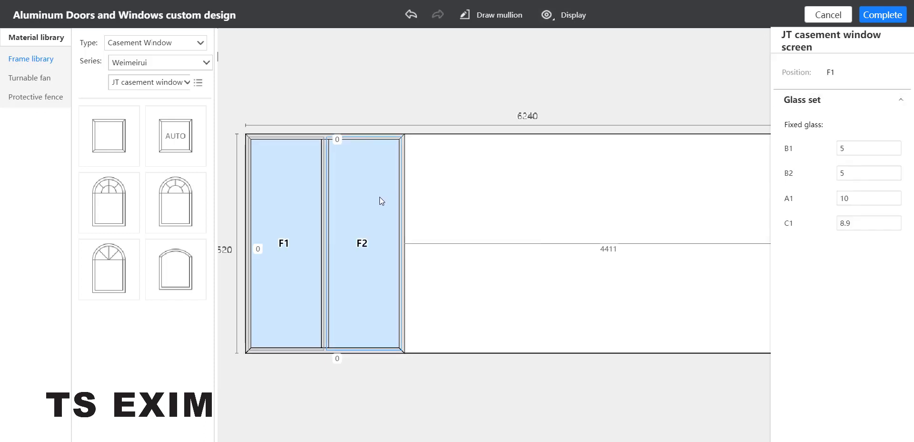
pyautogui.click(379, 197)
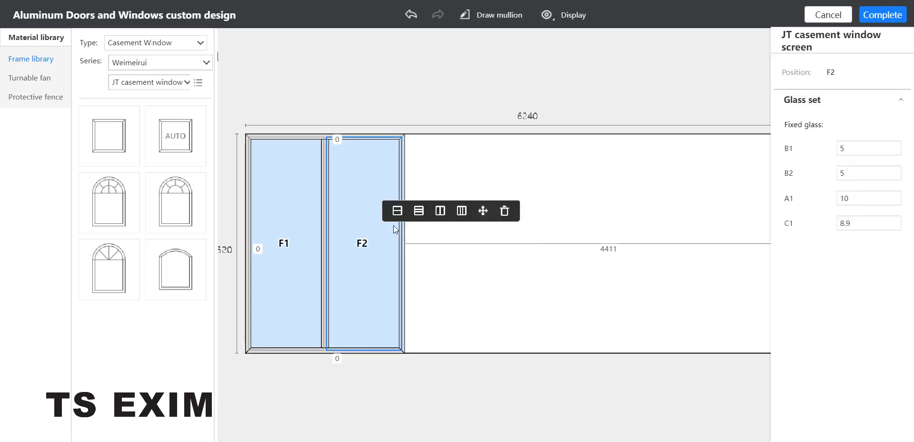
pyautogui.click(418, 210)
pyautogui.click(281, 185)
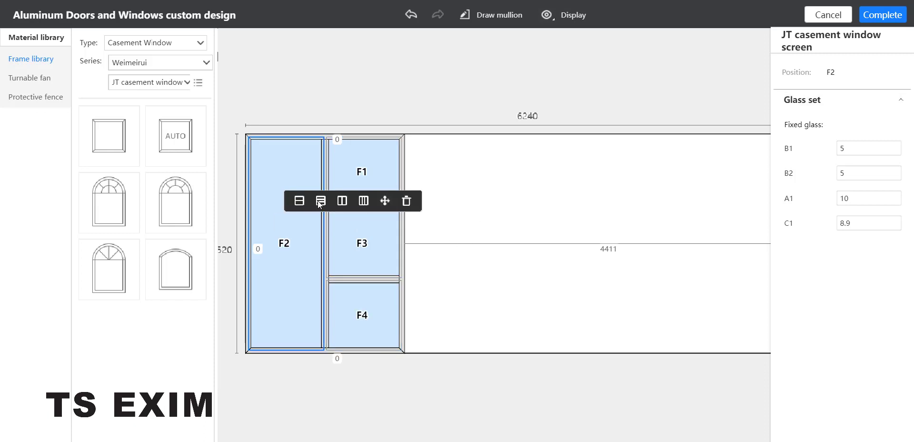
pyautogui.click(320, 202)
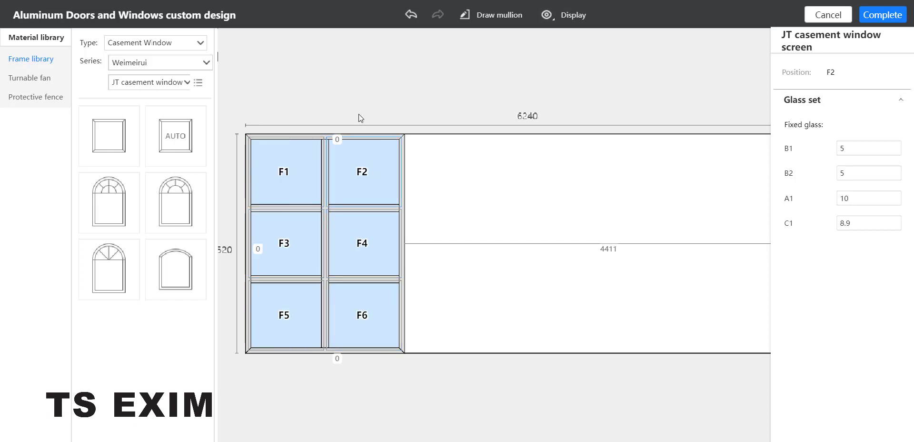
# Step: Fit dashed upward-pointing single sashes in both upper panes and dashed downward-pointing single sashes in both middle panes of the casement frame
pyautogui.click(44, 82)
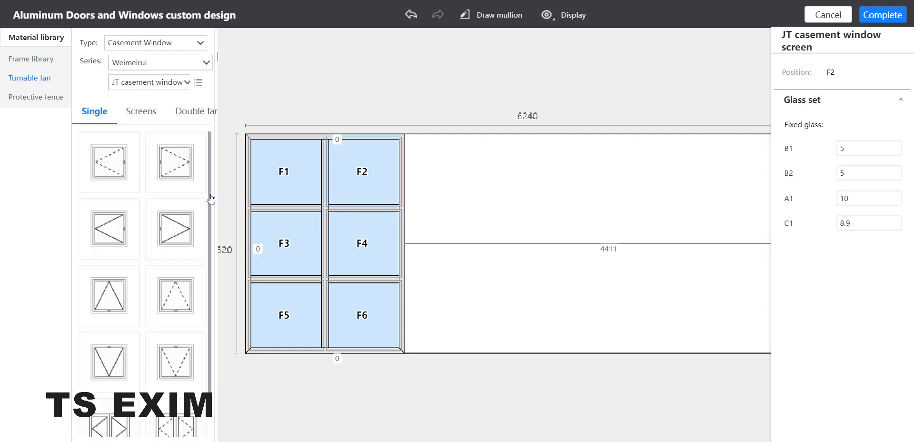
pyautogui.scroll(-1, 210, 199)
pyautogui.moveTo(182, 278); pyautogui.dragTo(286, 178)
pyautogui.moveTo(181, 281); pyautogui.dragTo(279, 187)
pyautogui.moveTo(206, 328); pyautogui.dragTo(351, 259)
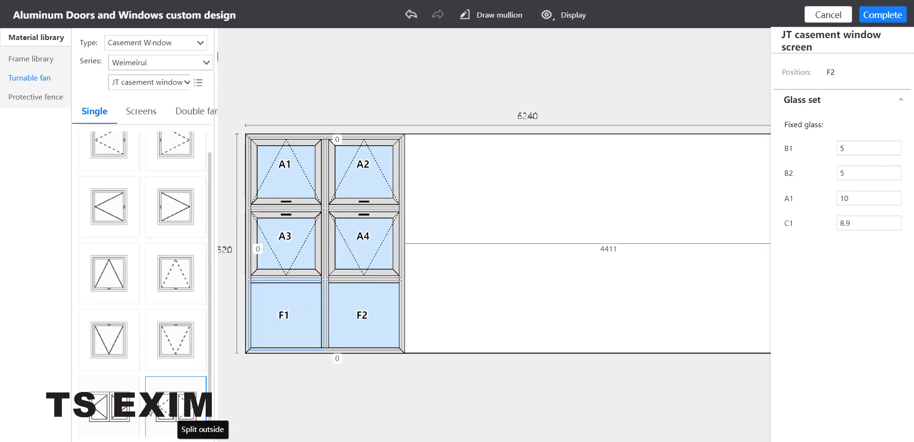
# Step: Fit dashed side-opening single sashes in the two lower panes, pointing right in the right pane and left in the left pane
pyautogui.moveTo(170, 151); pyautogui.dragTo(351, 312)
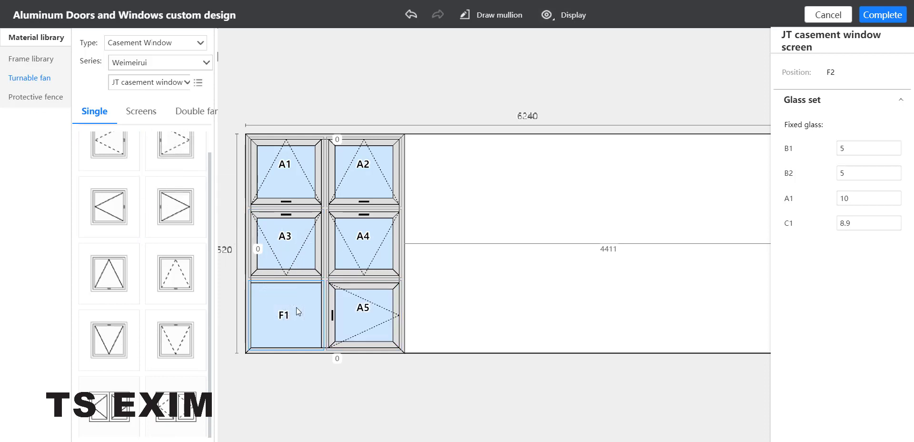
pyautogui.moveTo(133, 152); pyautogui.dragTo(296, 322)
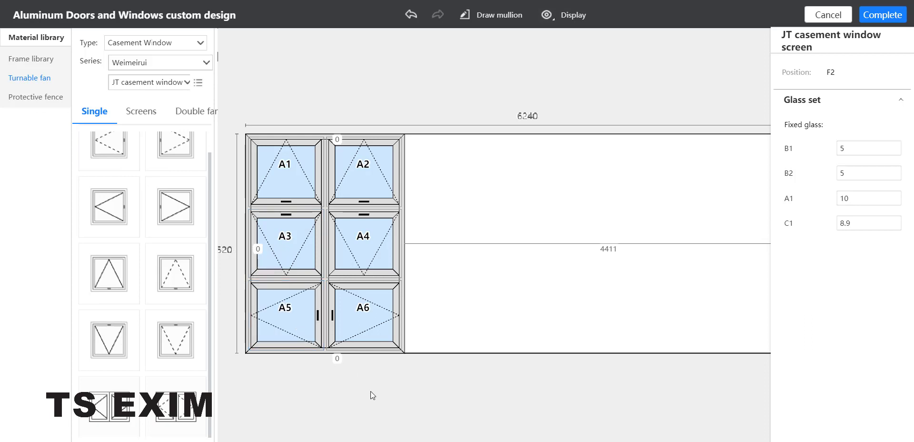
pyautogui.moveTo(459, 401); pyautogui.dragTo(414, 393)
pyautogui.click(446, 317)
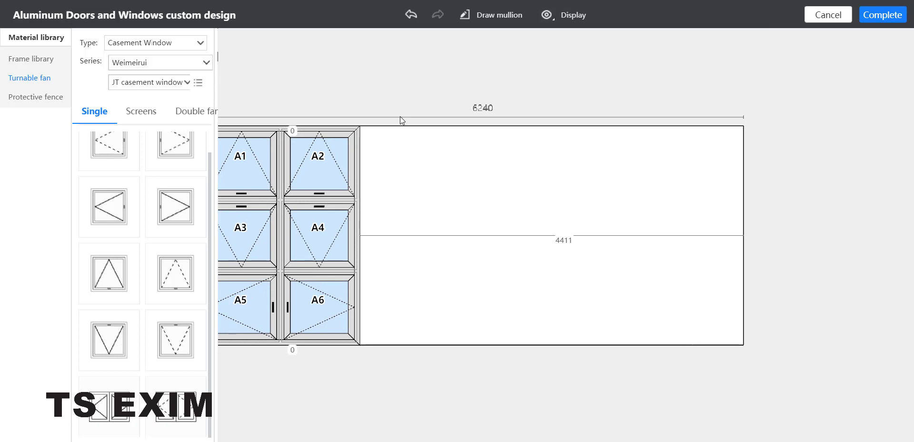
# Step: Set the type to Sliding doors and place a 70 Broken Bridge AUTO frame in the opening
pyautogui.click(200, 43)
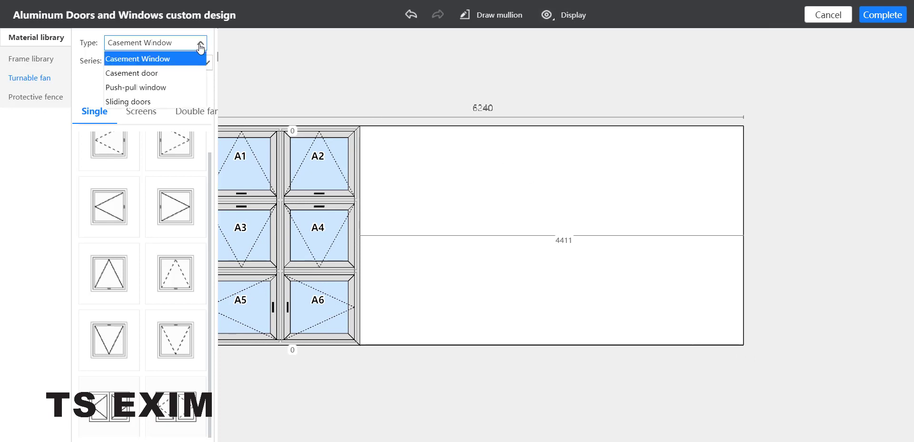
pyautogui.click(170, 101)
pyautogui.moveTo(171, 133); pyautogui.dragTo(428, 236)
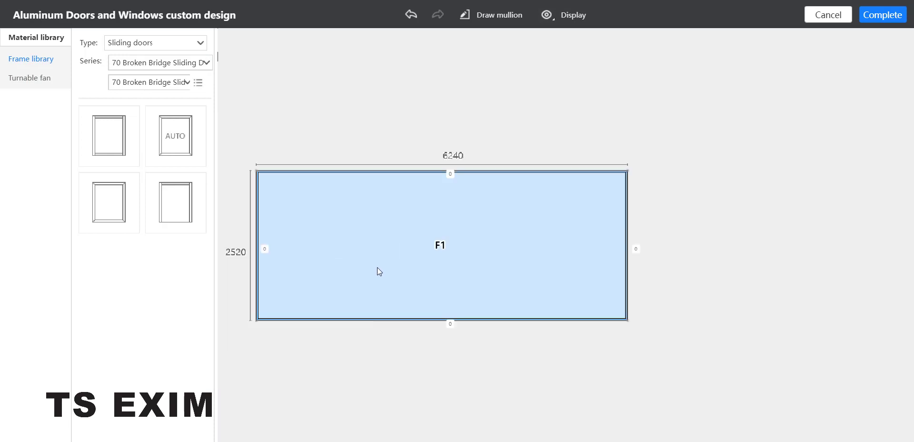
# Step: Move the sliding door frame's left edge to the casement window's right edge, making the frame 4411 wide
pyautogui.moveTo(286, 228); pyautogui.dragTo(395, 249)
pyautogui.scroll(5, 353, 284)
pyautogui.click(413, 248)
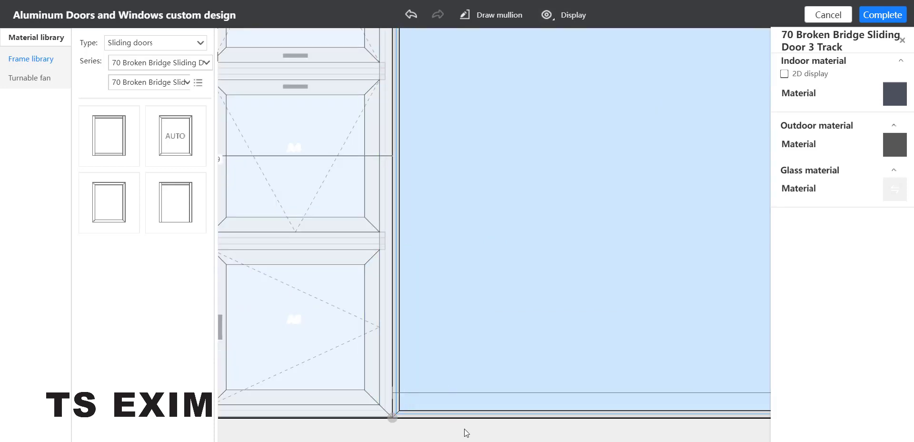
pyautogui.scroll(-5, 436, 341)
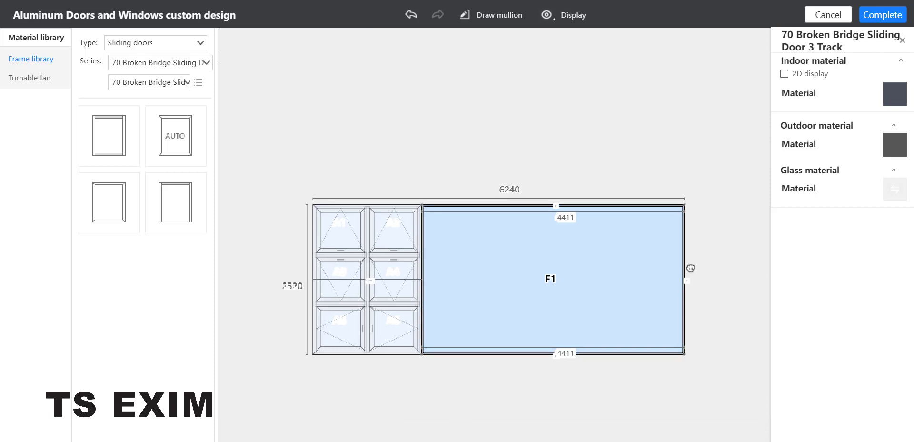
pyautogui.scroll(3, 541, 251)
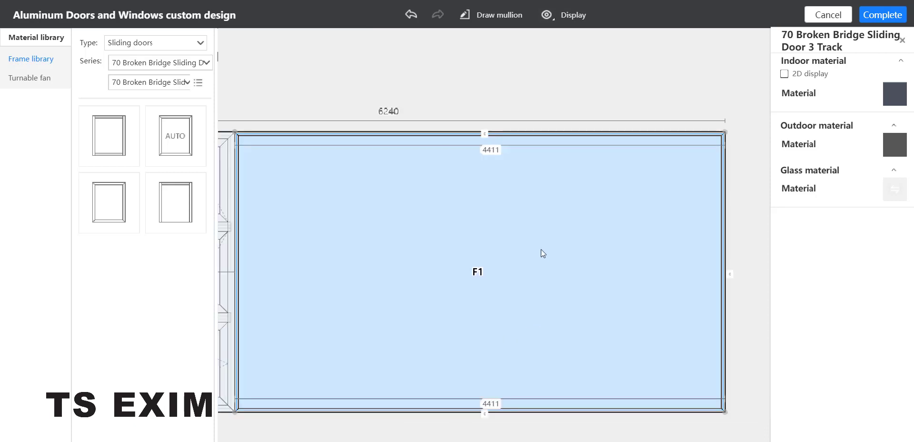
# Step: Set the sliding door frame's upper member to Top rail and its lower member to Bottom rail
pyautogui.click(424, 133)
pyautogui.click(462, 151)
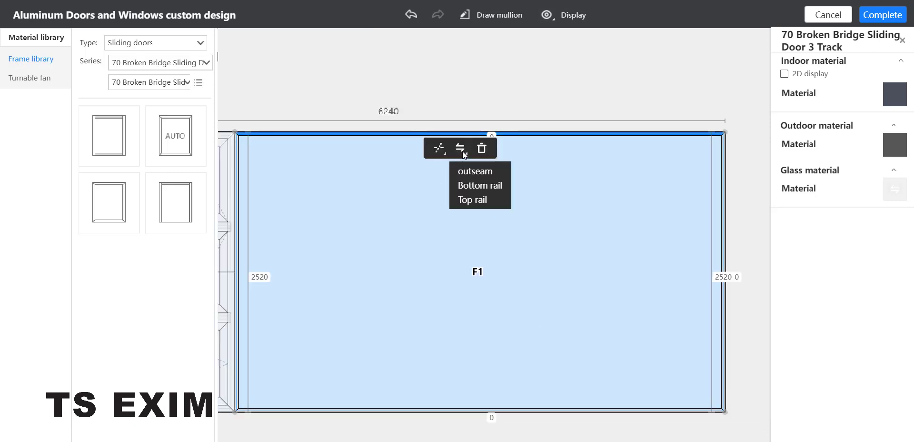
pyautogui.click(480, 200)
pyautogui.click(455, 411)
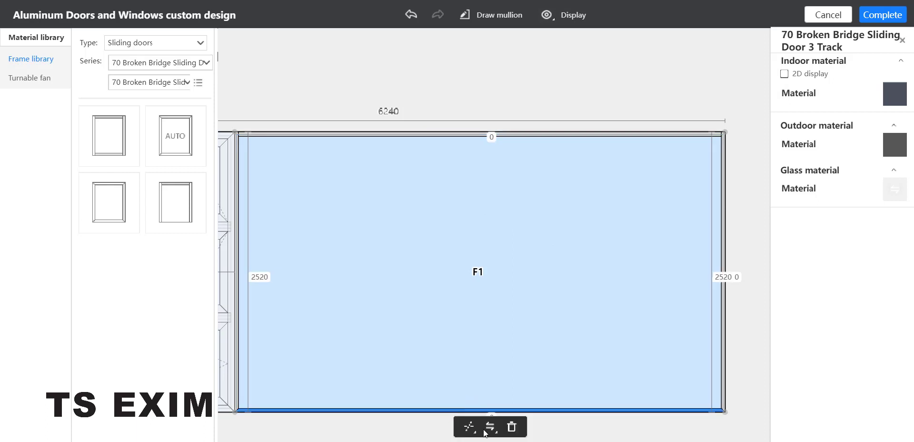
pyautogui.moveTo(548, 427); pyautogui.dragTo(539, 349)
pyautogui.click(451, 330)
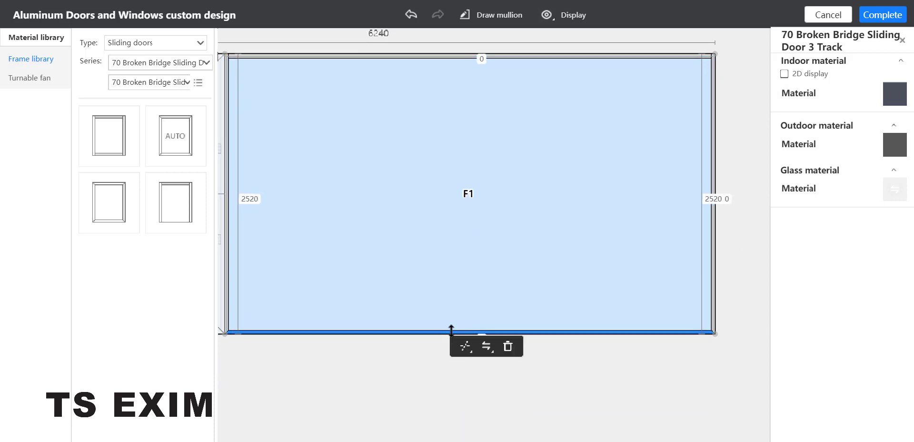
pyautogui.click(485, 342)
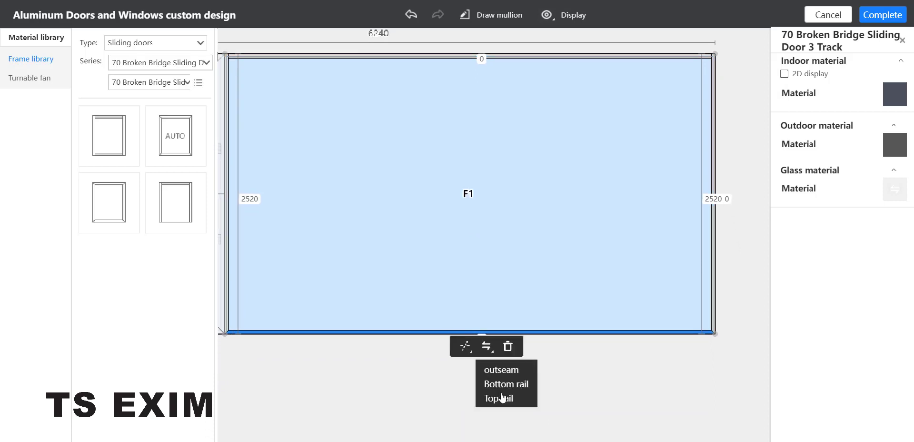
pyautogui.click(525, 383)
pyautogui.scroll(-3, 363, 255)
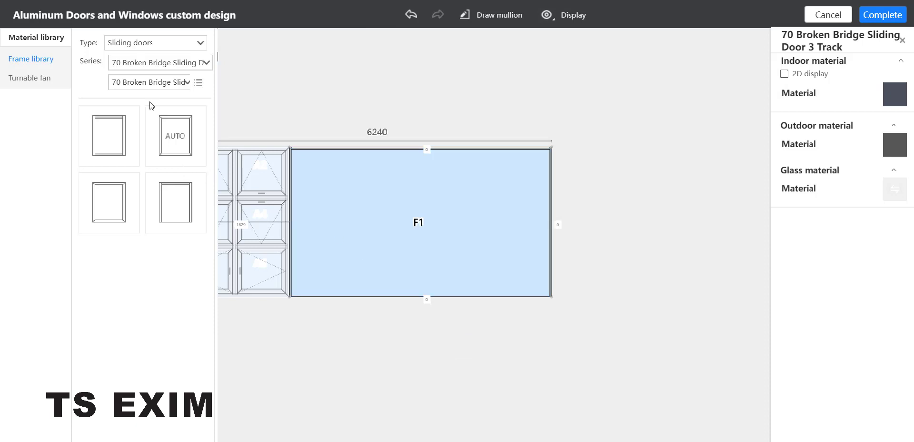
# Step: Fit the six-panel single sliding sash set with forward-stepped centre panels in the sliding door frame and complete the design
pyautogui.click(27, 82)
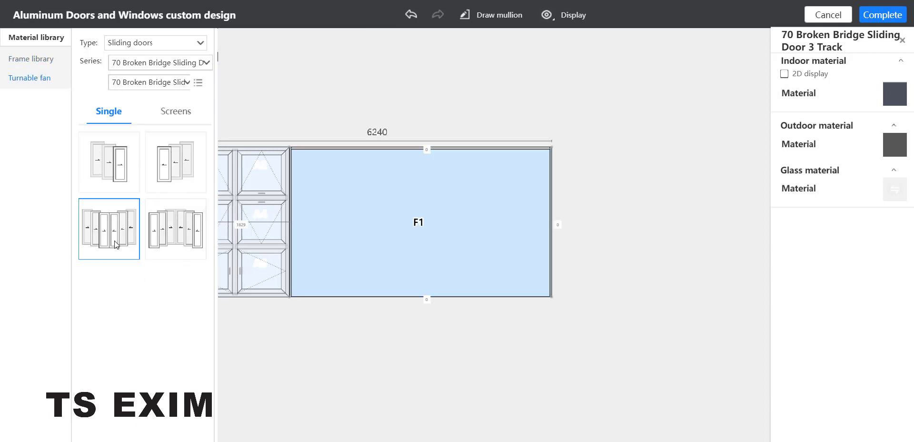
pyautogui.moveTo(196, 242); pyautogui.dragTo(367, 245)
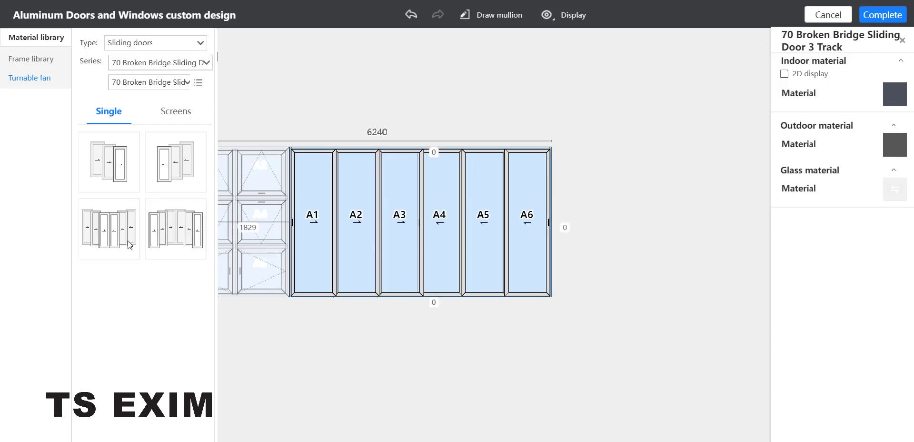
pyautogui.hotkey('ctrl', 'z')
pyautogui.moveTo(127, 238); pyautogui.dragTo(338, 236)
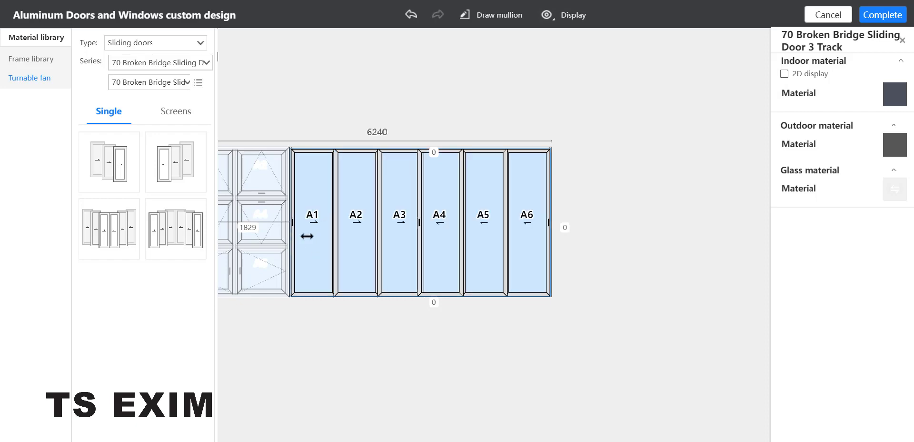
pyautogui.click(867, 20)
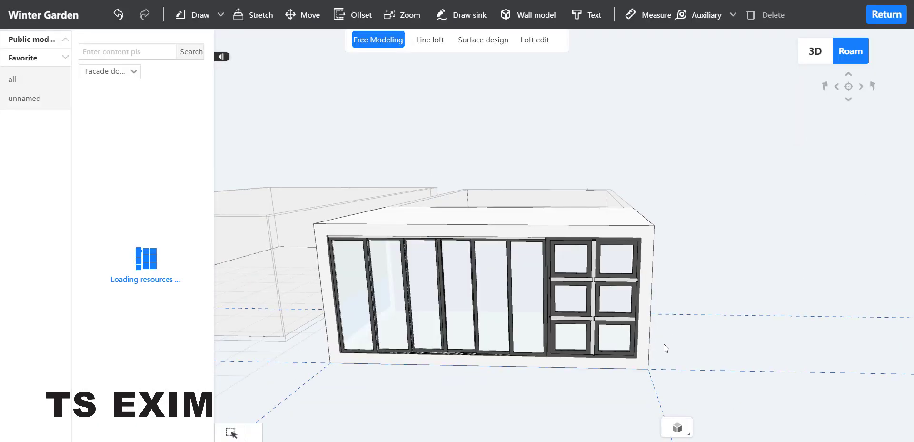
# Step: Reopen the front opening's surface design and delete the six sliding sashes from the sliding door frame
pyautogui.scroll(-2, 605, 296)
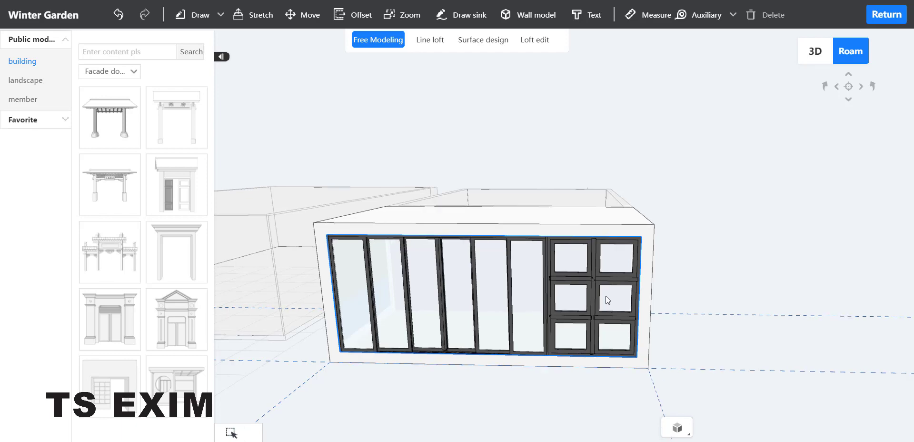
pyautogui.press('e')
pyautogui.scroll(4, 605, 295)
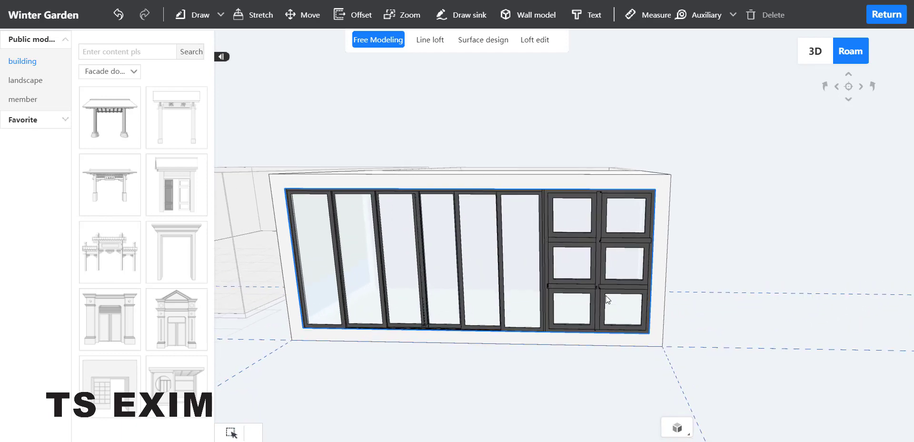
pyautogui.press('w')
pyautogui.press('e')
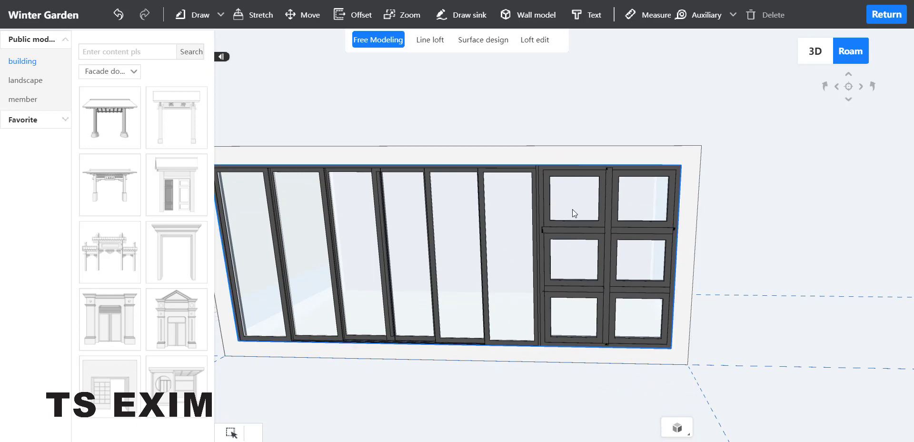
pyautogui.click(490, 40)
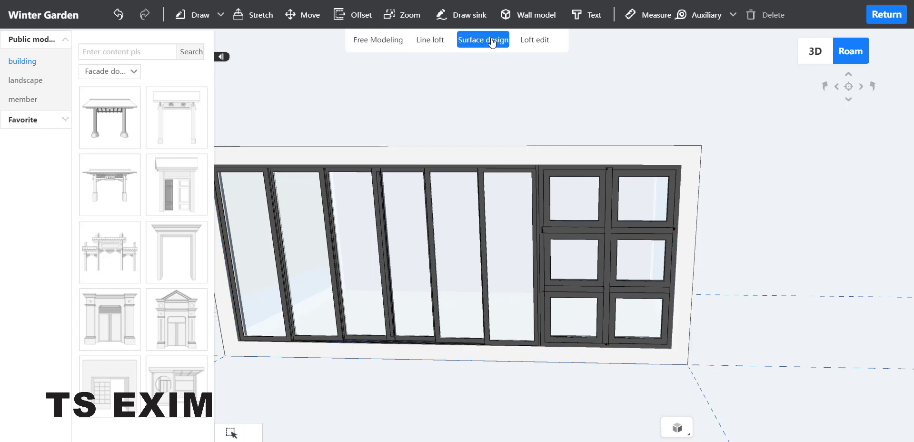
pyautogui.click(499, 211)
pyautogui.click(553, 236)
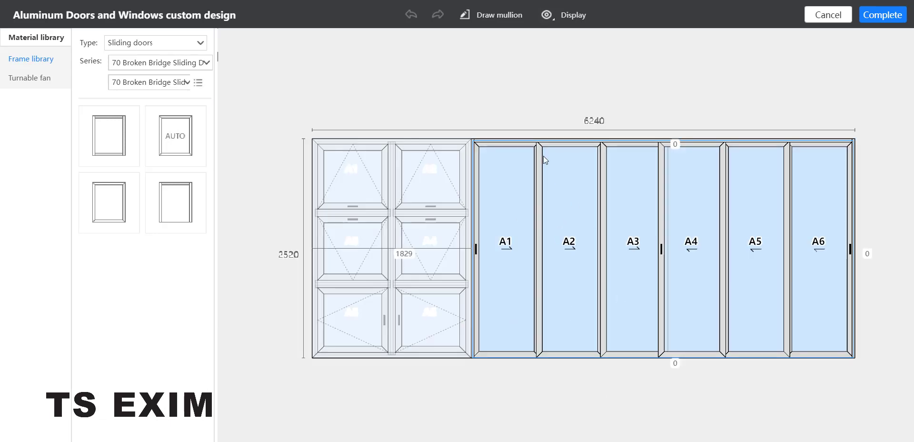
pyautogui.click(543, 150)
pyautogui.click(557, 165)
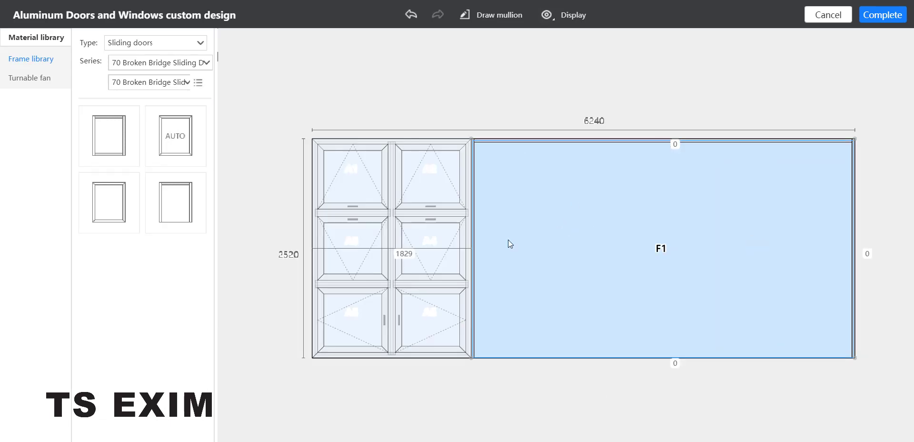
# Step: Draw a vertical mullion about 973 from the sliding door frame's left edge and divide the wider remaining pane into three equal vertical panes
pyautogui.click(497, 22)
pyautogui.moveTo(550, 143); pyautogui.dragTo(559, 317)
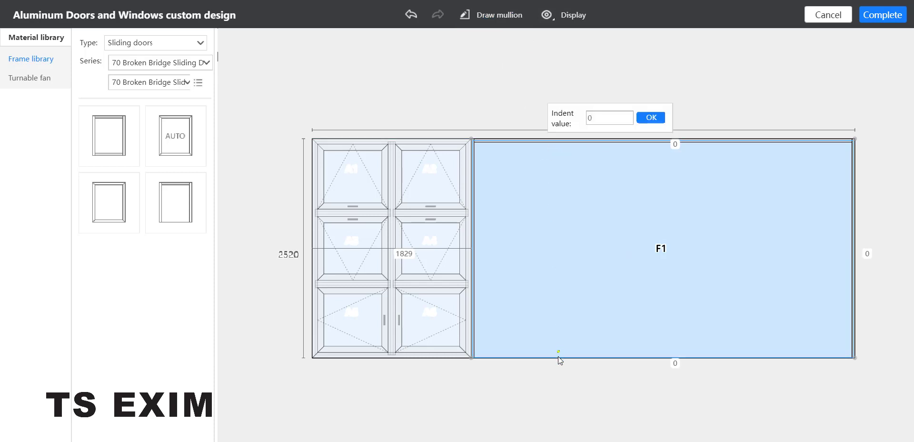
pyautogui.moveTo(558, 357); pyautogui.dragTo(557, 231)
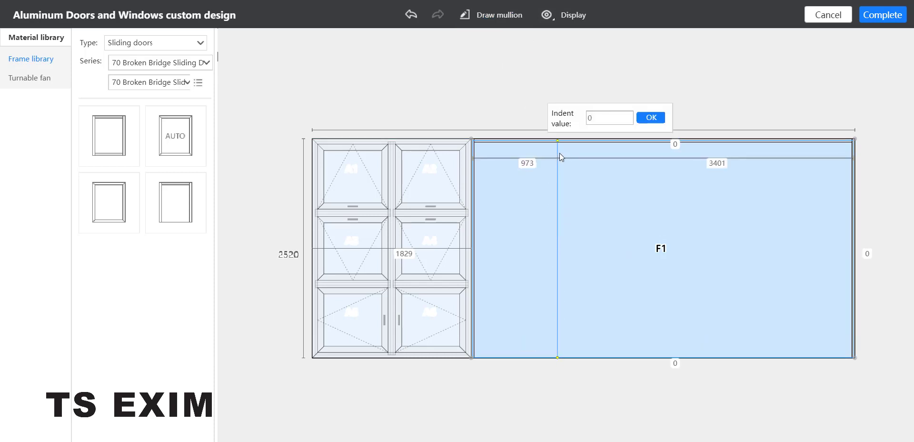
pyautogui.click(559, 153)
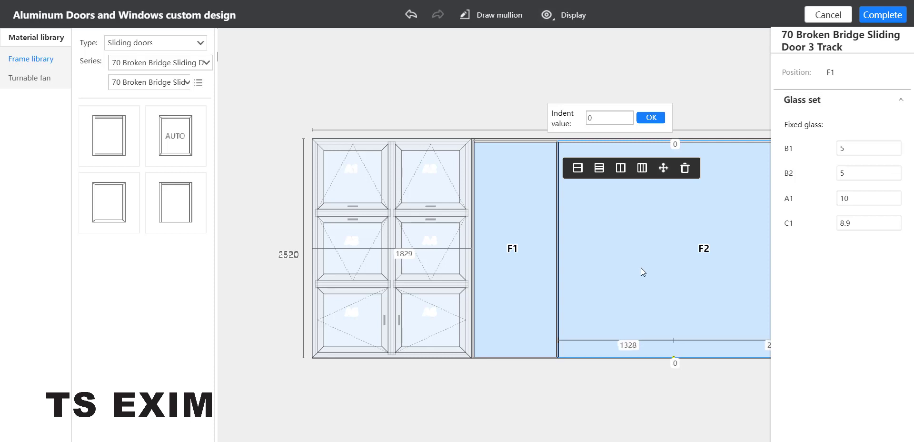
pyautogui.click(642, 168)
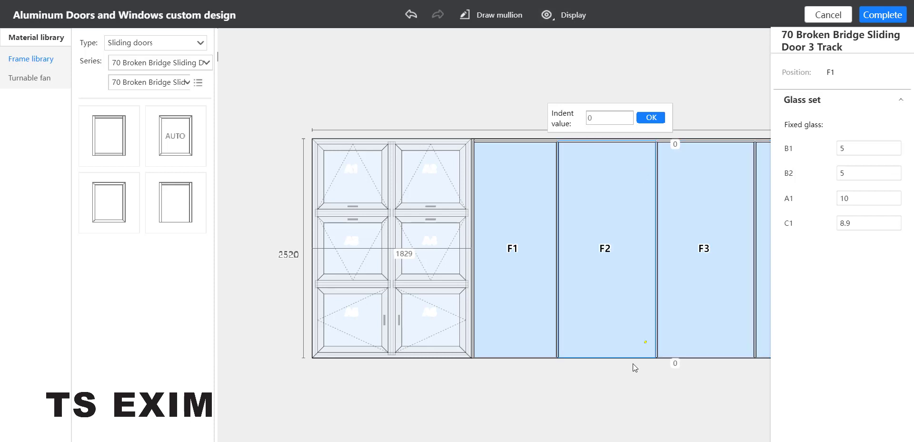
pyautogui.scroll(-2, 632, 363)
pyautogui.moveTo(632, 168); pyautogui.dragTo(616, 168)
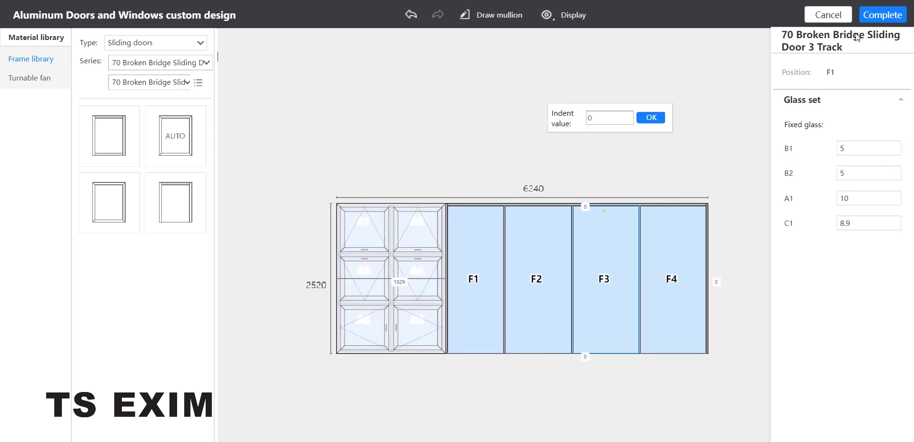
# Step: Complete the door and window design and return from winter garden modelling to the main scene
pyautogui.click(873, 18)
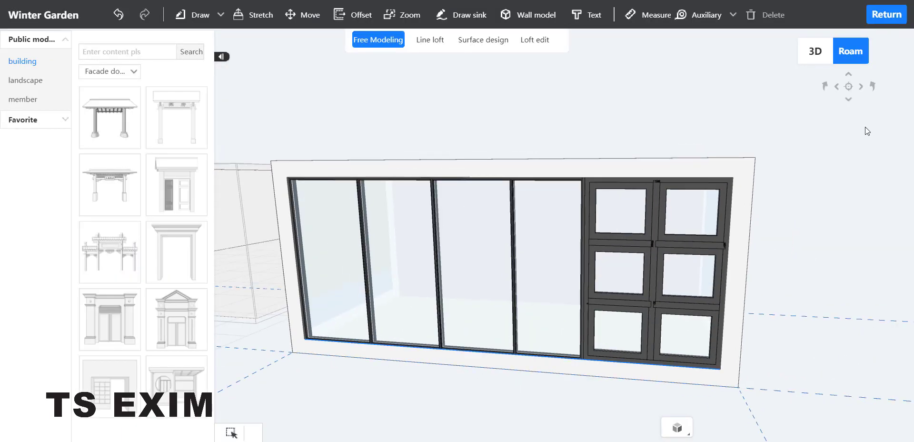
pyautogui.click(880, 26)
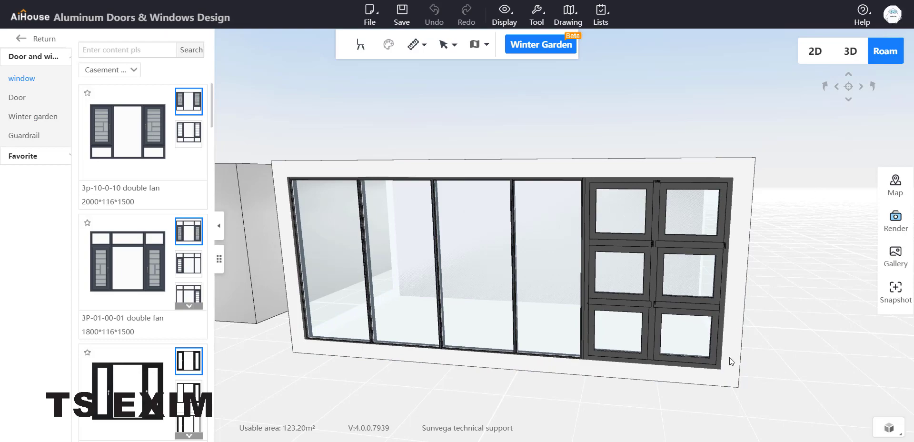
# Step: Toggle the casement sashes open and closed, examining their opening directions from inside the winter garden
pyautogui.moveTo(732, 350); pyautogui.dragTo(550, 332)
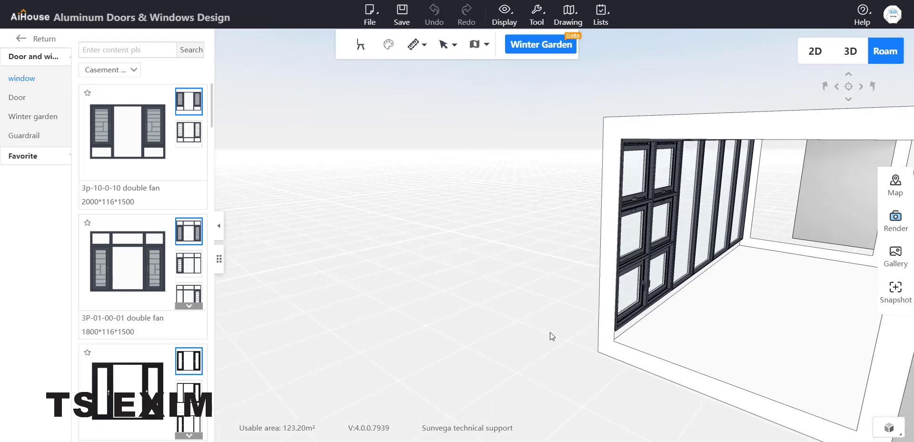
pyautogui.press('o')
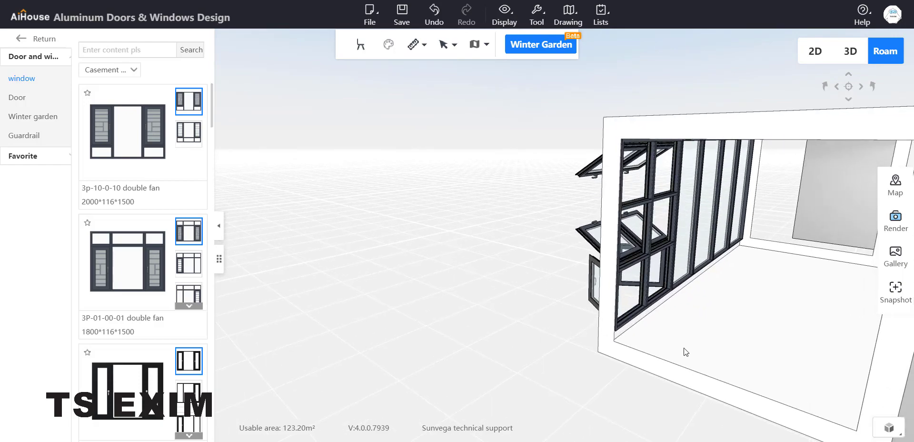
pyautogui.moveTo(599, 351); pyautogui.dragTo(529, 352)
pyautogui.scroll(4, 612, 331)
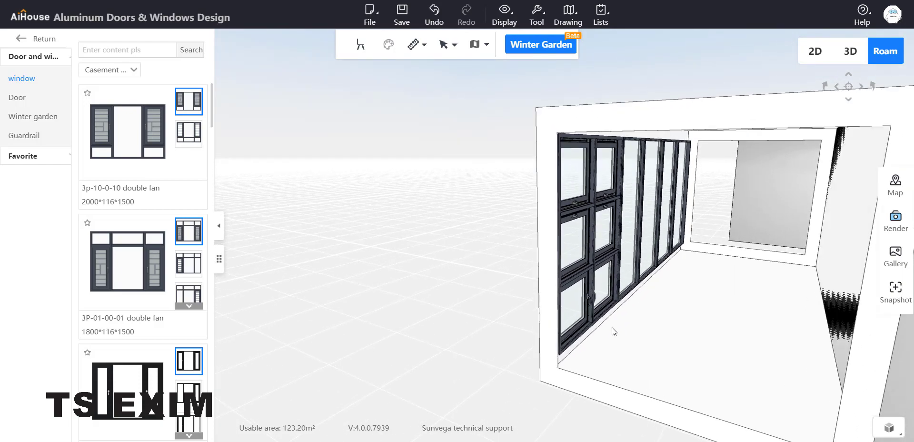
pyautogui.press('w')
pyautogui.press('d')
pyautogui.press('o')
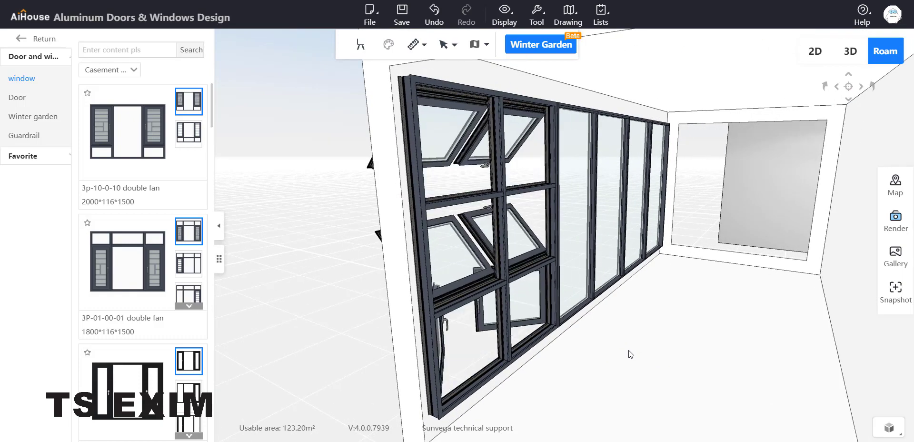